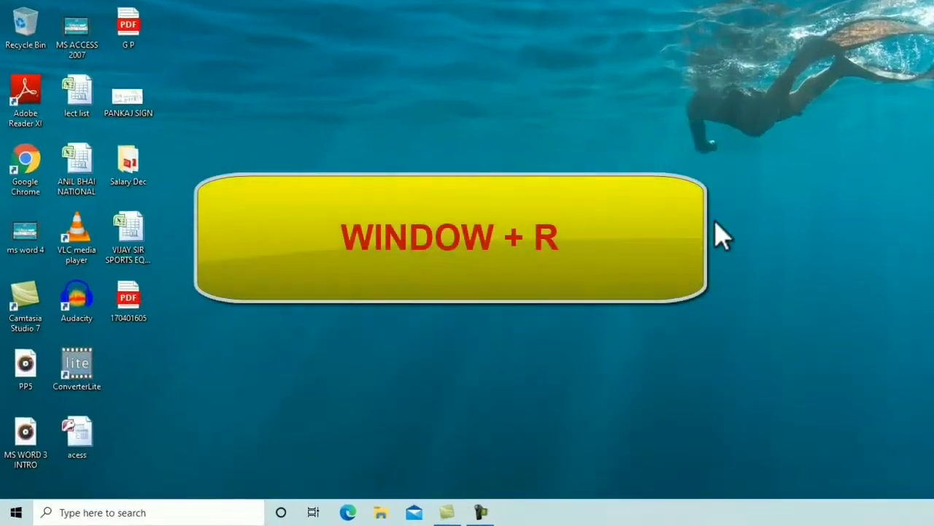
- Launch Excel by running the command excel, and close the blank workbook window
key(super+r)
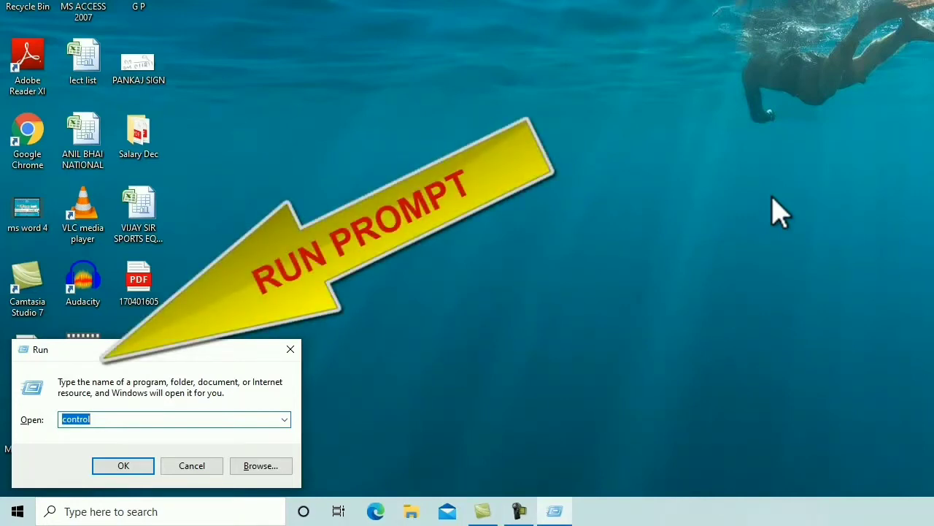
text(ec)
key(BackSpace)
text(xcel)
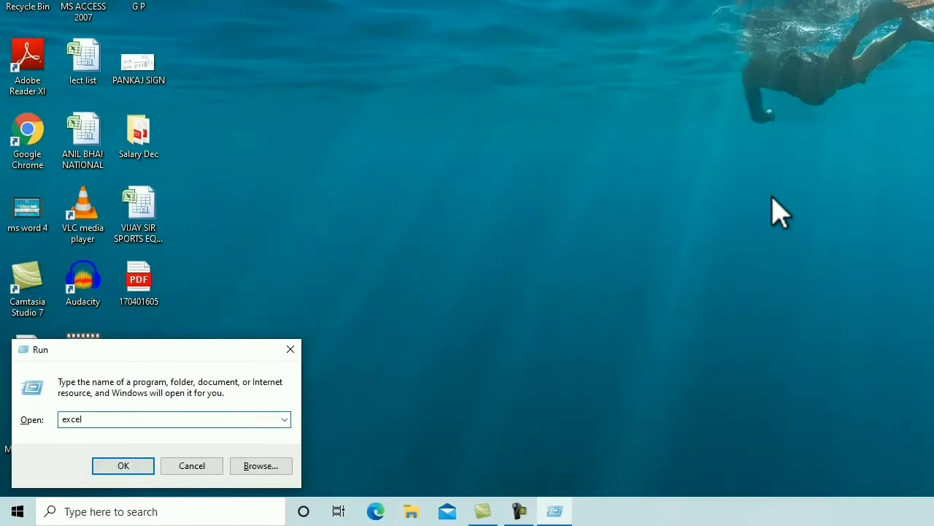
key(Return)
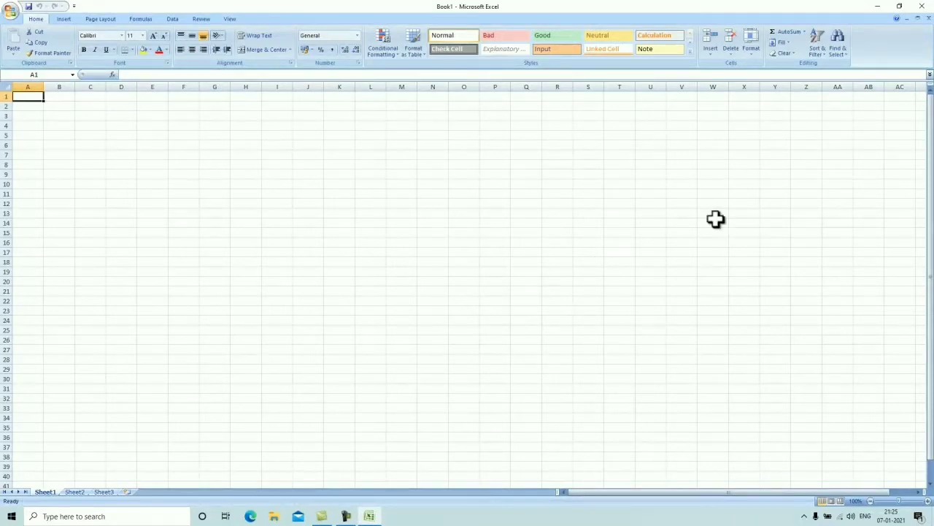
click(924, 7)
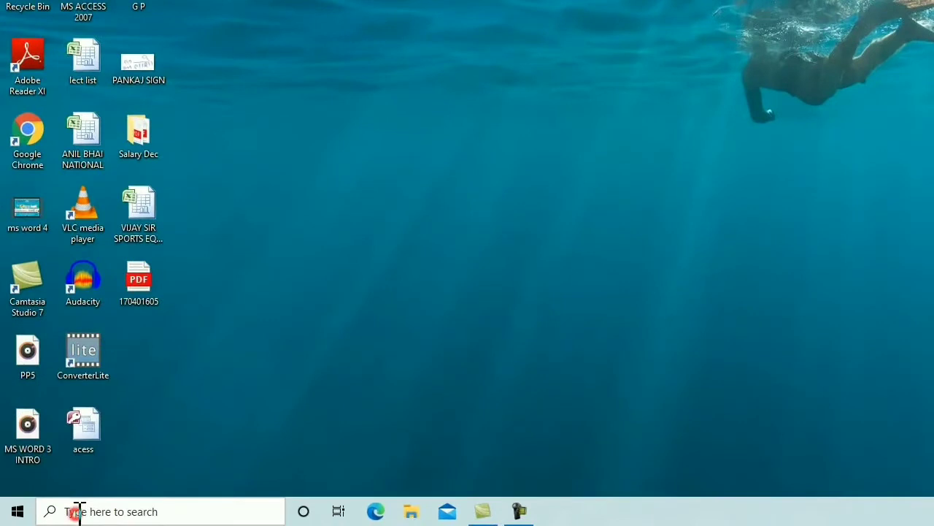
- Search Windows for "ms e" and launch Microsoft Office Excel 2007 from the results
click(56, 516)
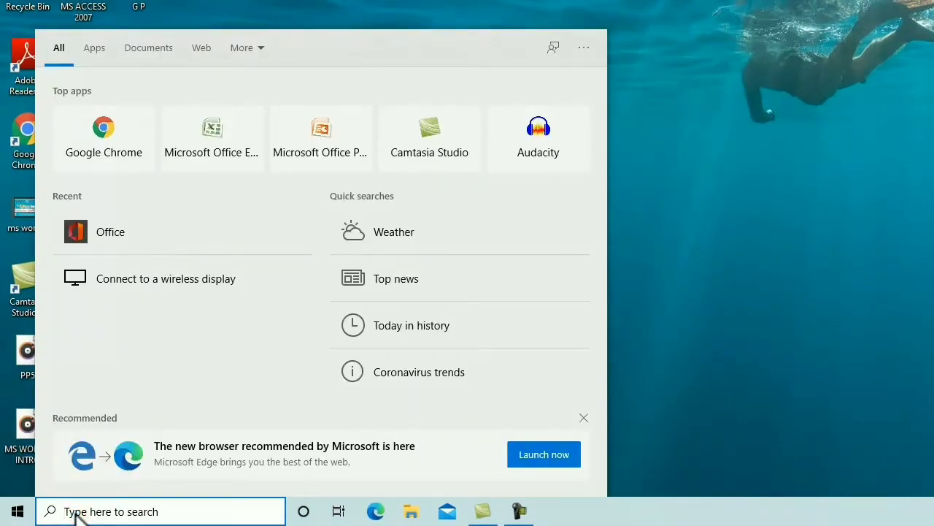
text(m)
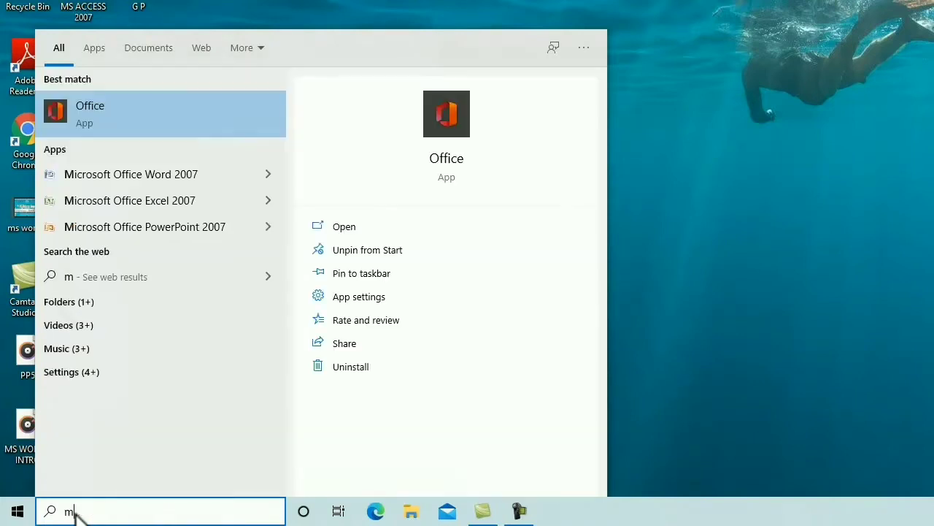
text(s e)
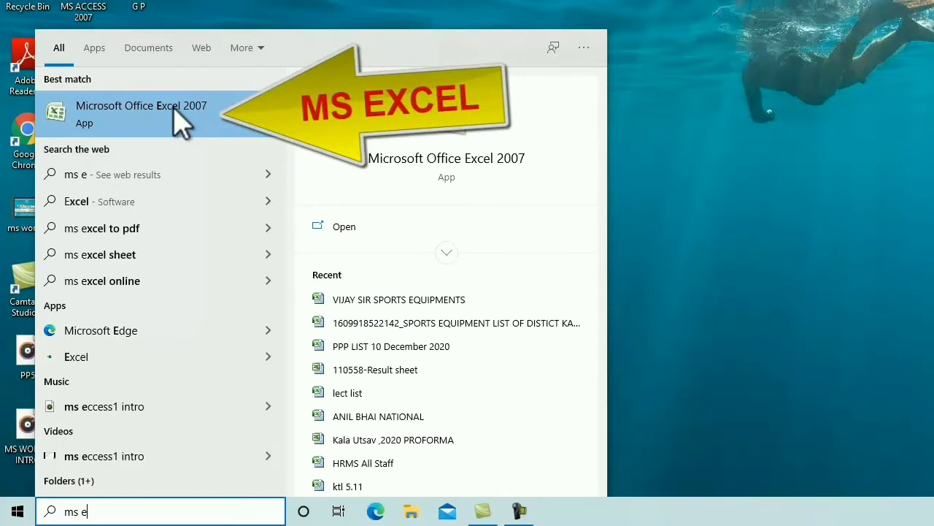
click(180, 124)
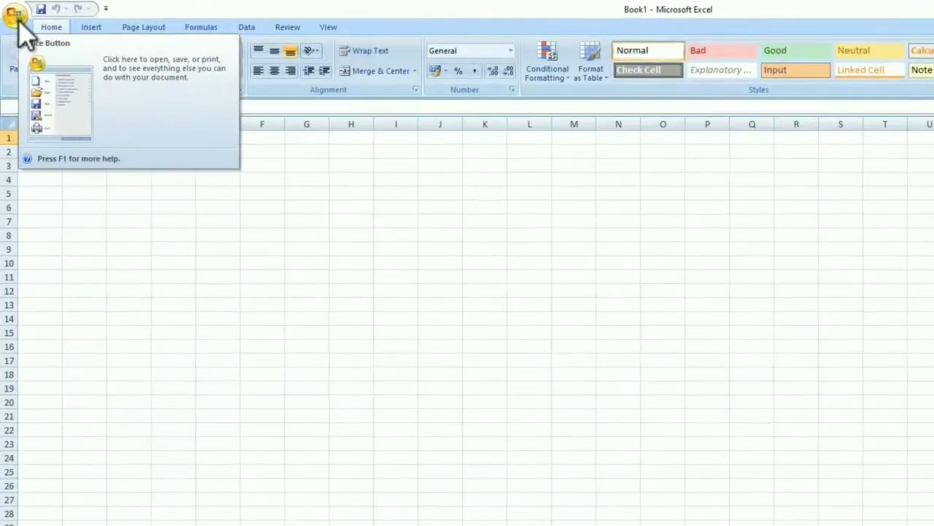
- Save the blank workbook as excel1 on Local Disk (D:) in the Excel Workbook format
click(10, 12)
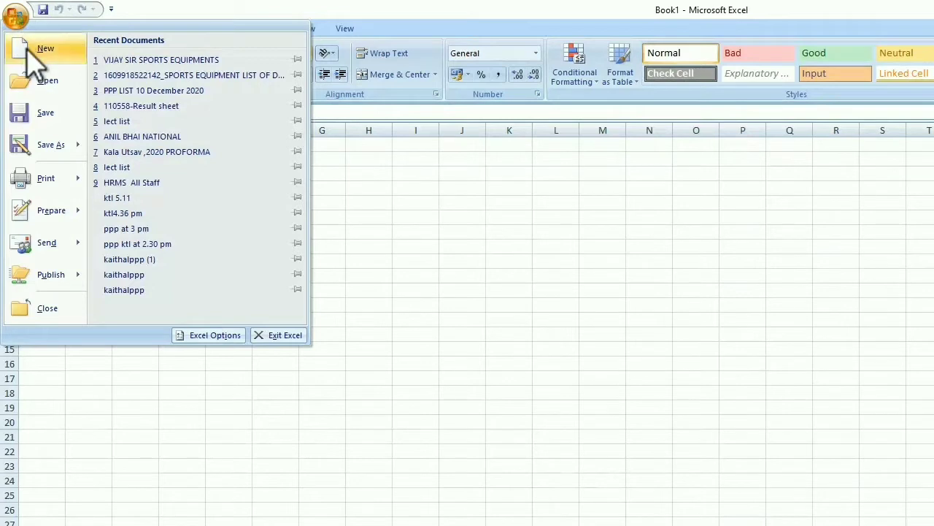
click(33, 117)
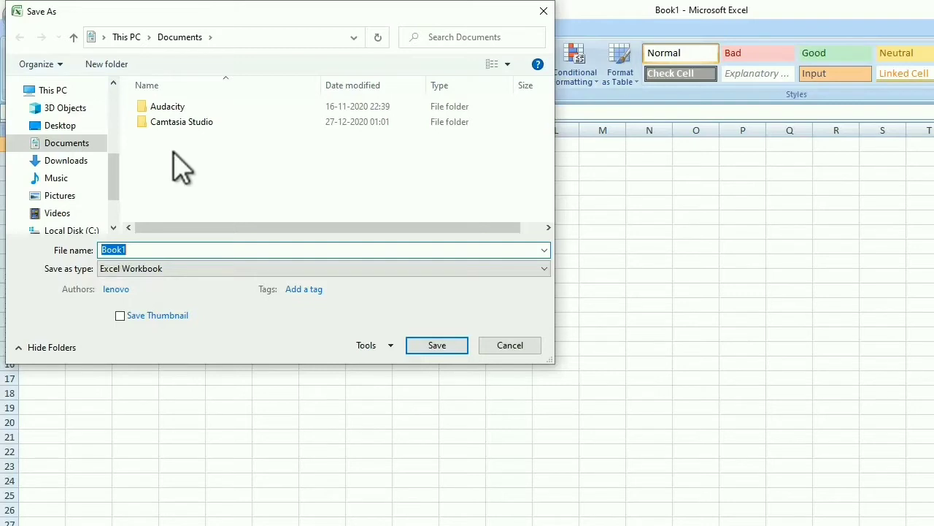
click(113, 228)
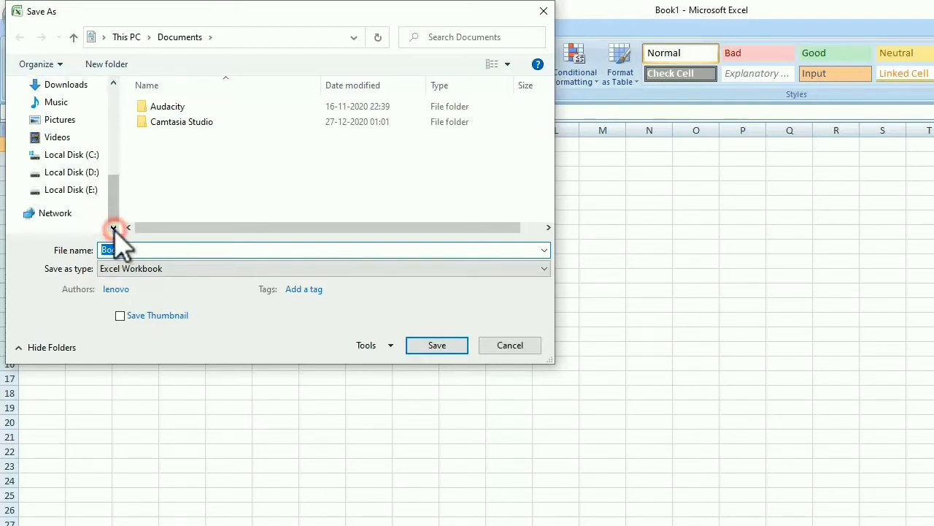
click(82, 189)
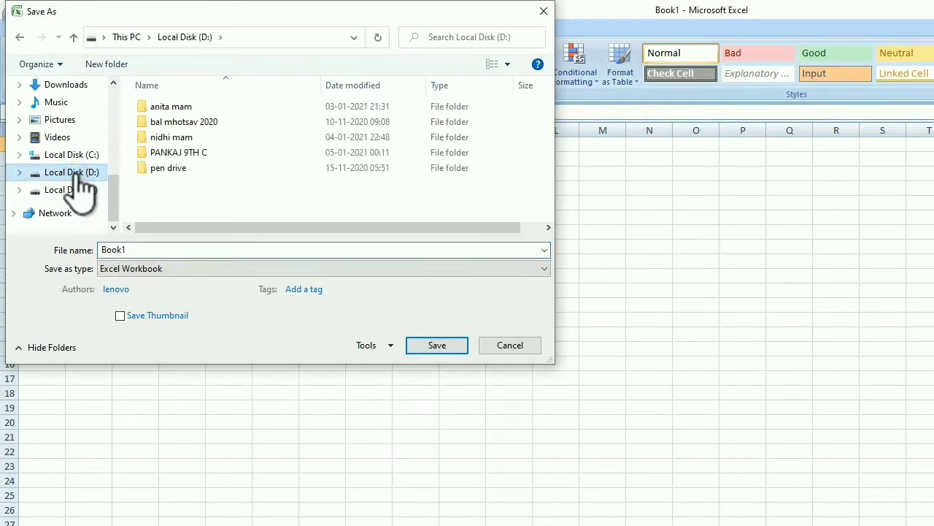
double_click(140, 249)
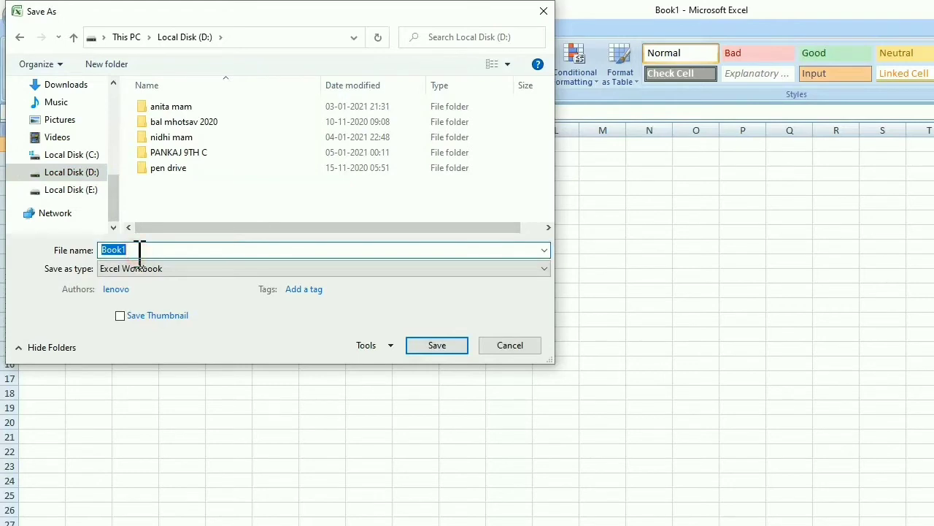
text(excel1)
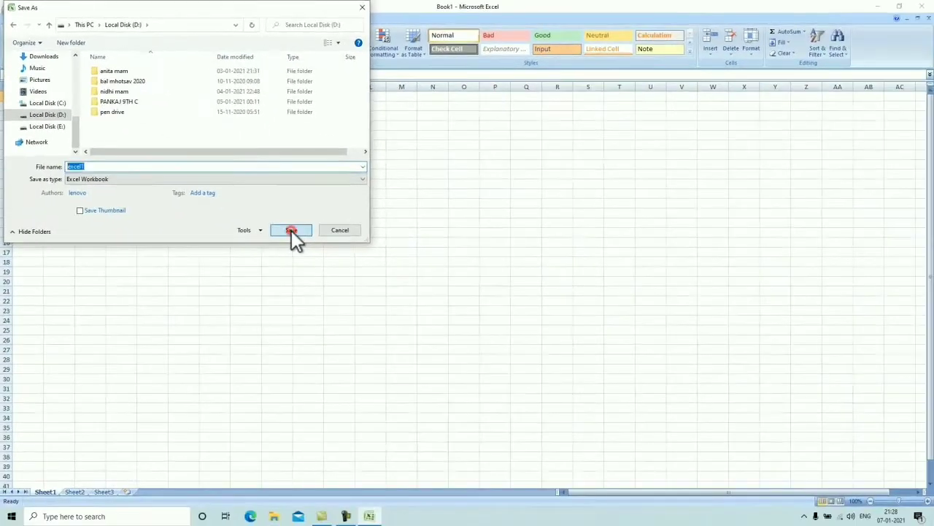
click(426, 337)
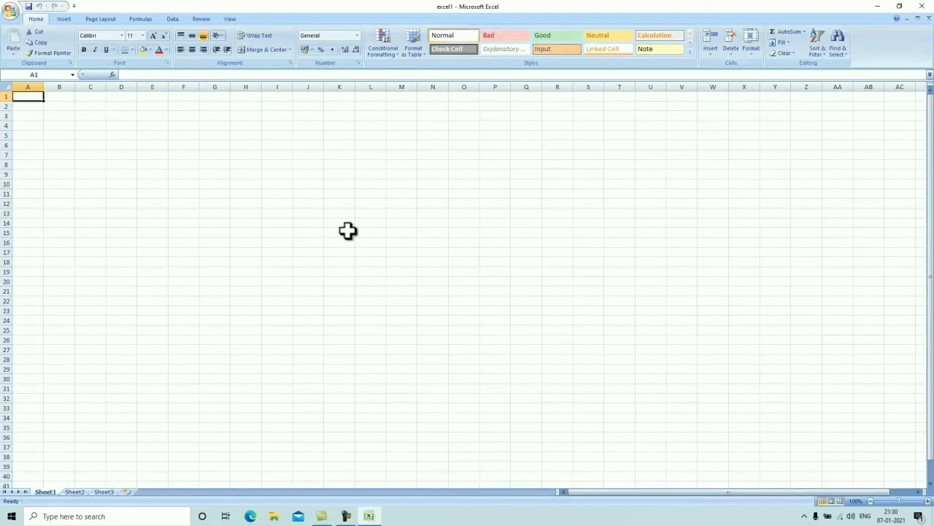
- Select cells L10, C5 and E4 one after another to examine the active cell on Sheet1
click(372, 184)
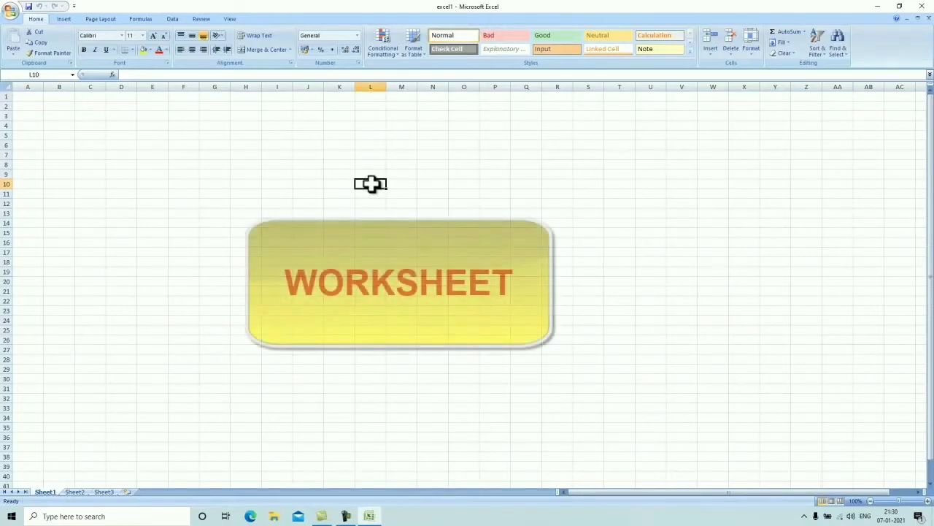
click(80, 137)
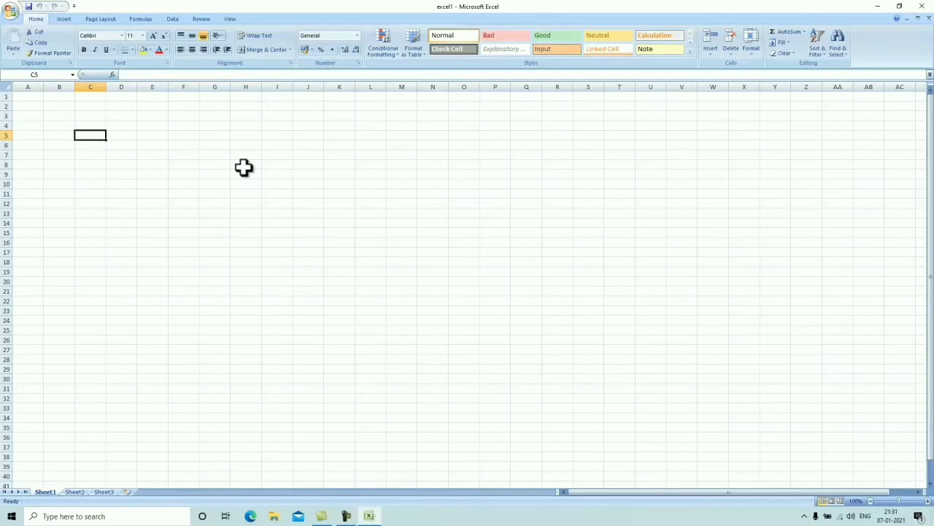
click(152, 124)
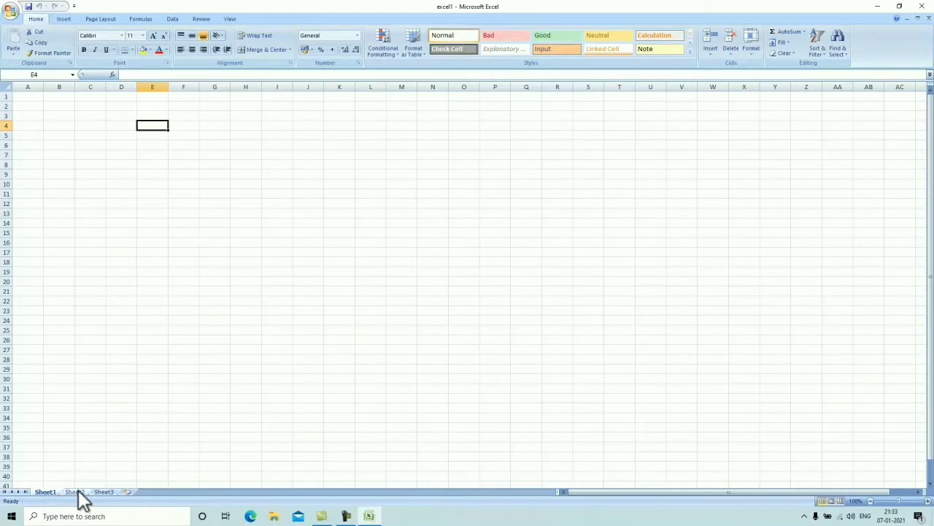
- Look at Sheet2 and Sheet3, and add two new worksheets after Sheet3
click(76, 492)
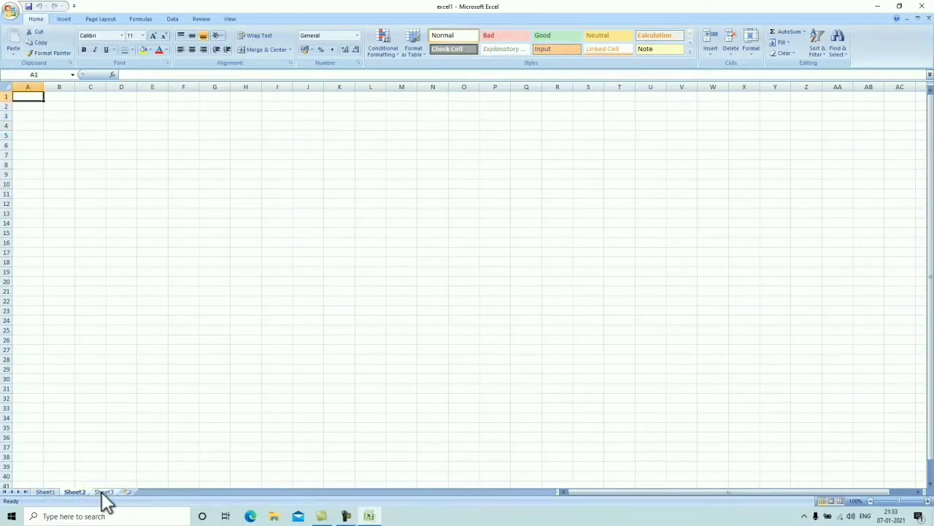
click(103, 491)
click(127, 492)
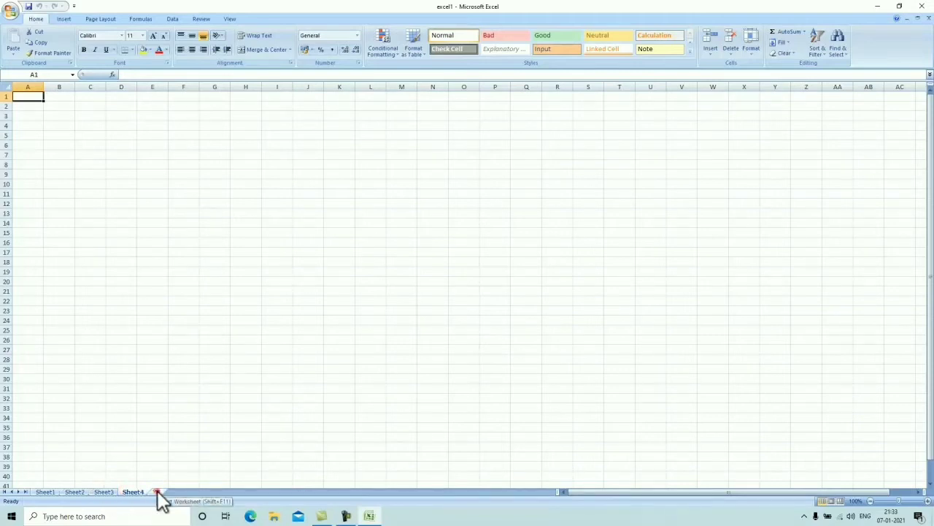
click(158, 491)
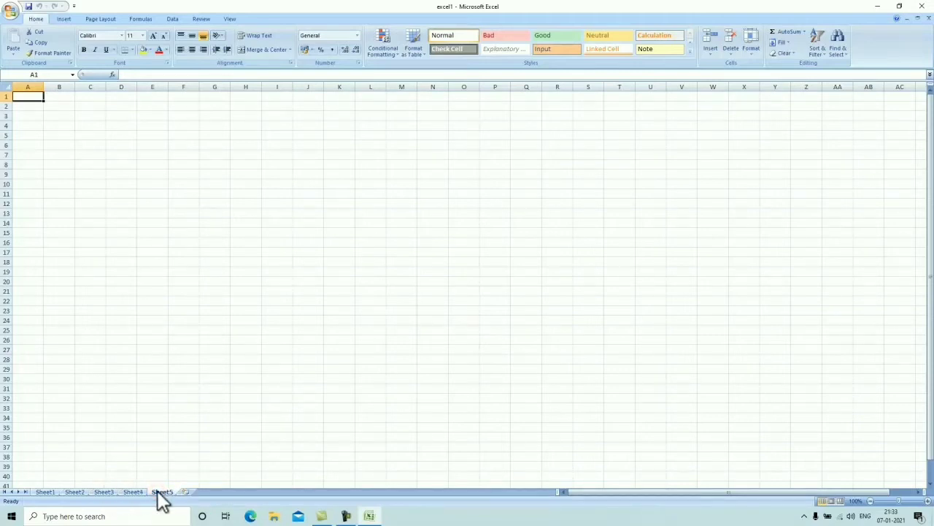
- Switch between Sheet1 and Sheet2 and return to Sheet1
click(44, 492)
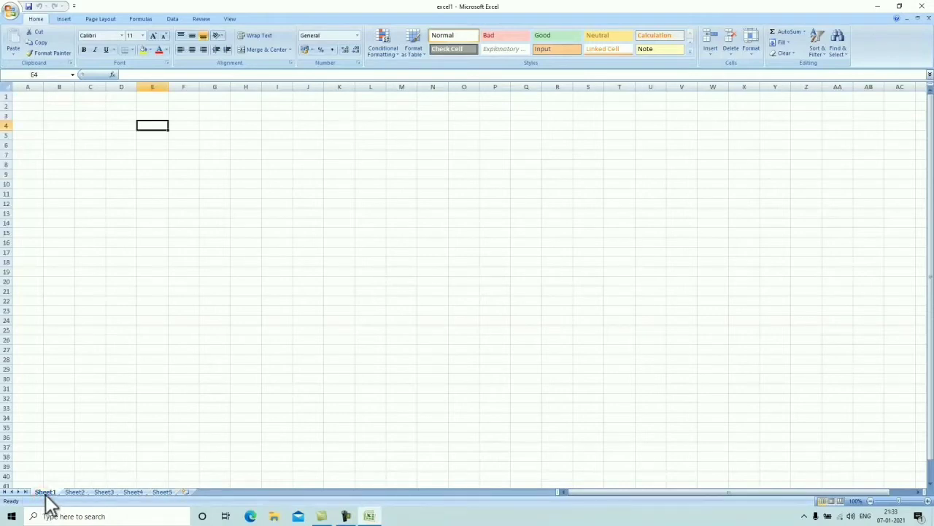
click(75, 492)
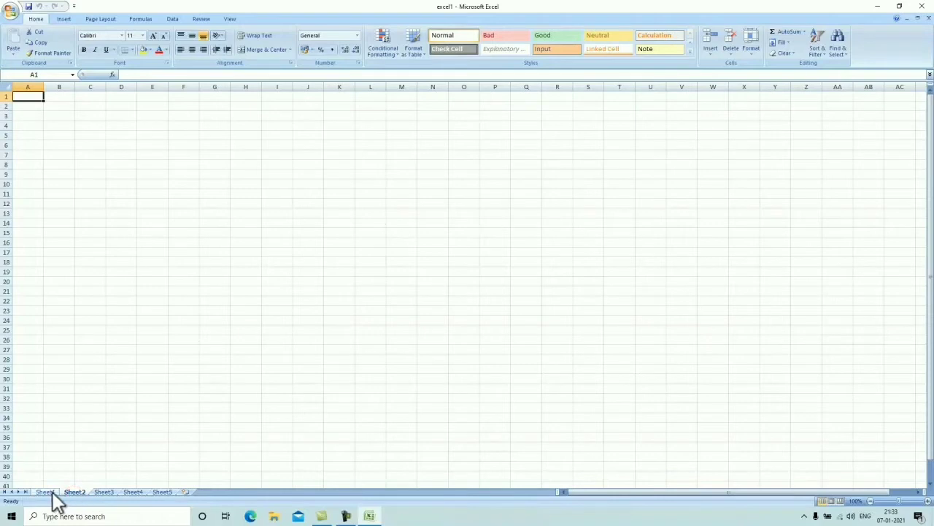
click(46, 493)
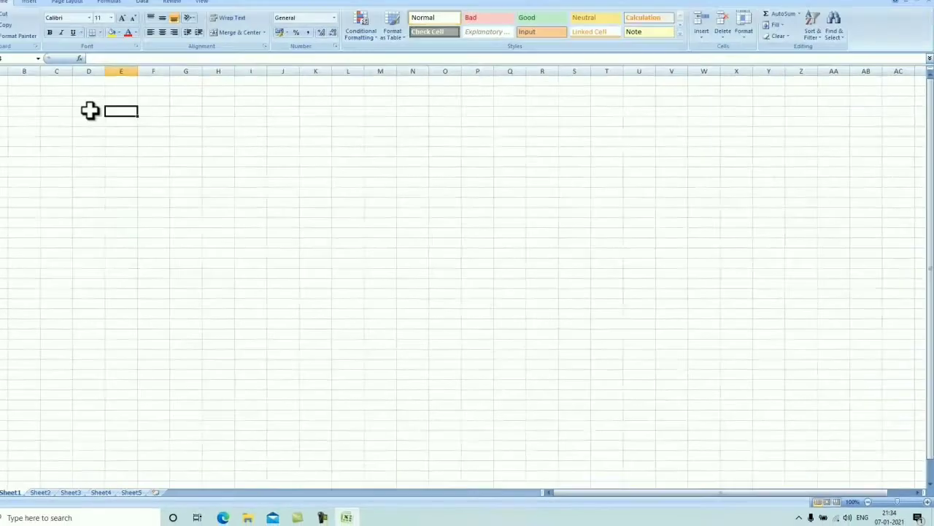
- Select cells D4, E4, F6, F4, I8 and K12 in turn to examine their cell addresses
click(121, 125)
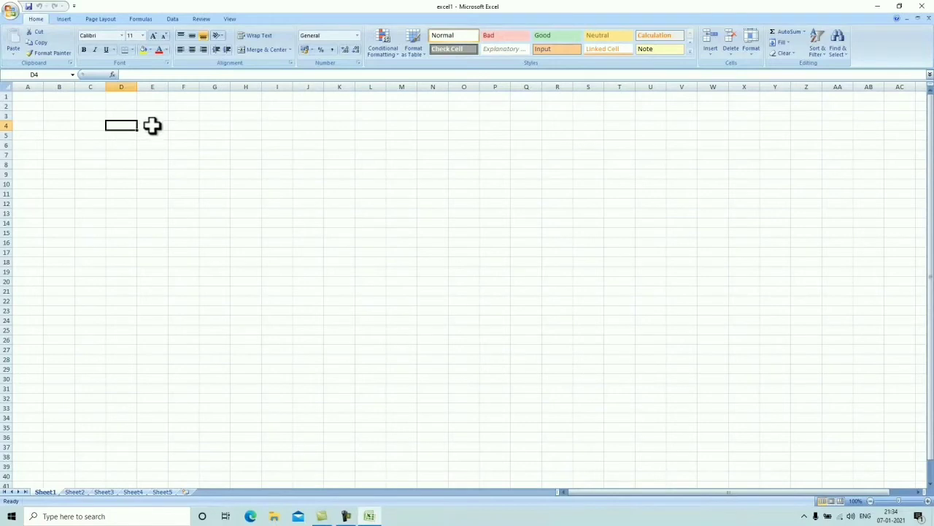
click(152, 126)
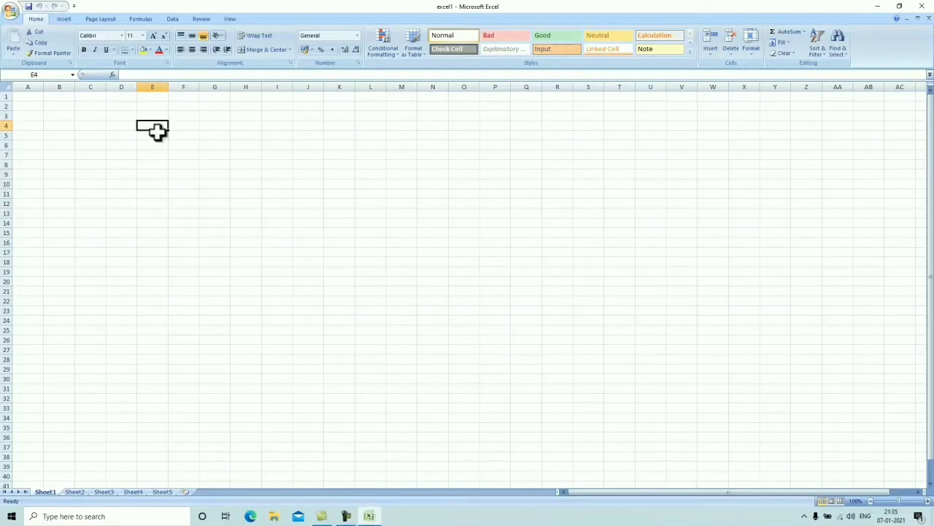
click(188, 144)
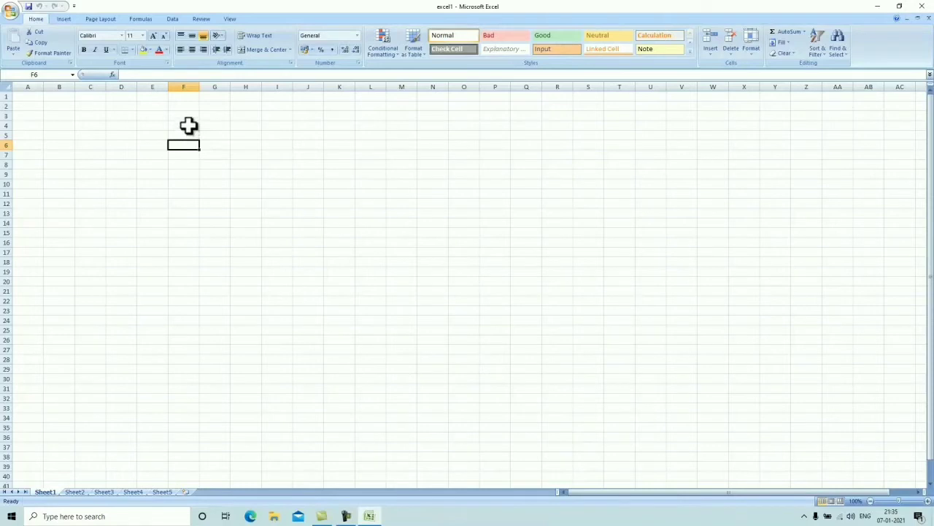
click(188, 126)
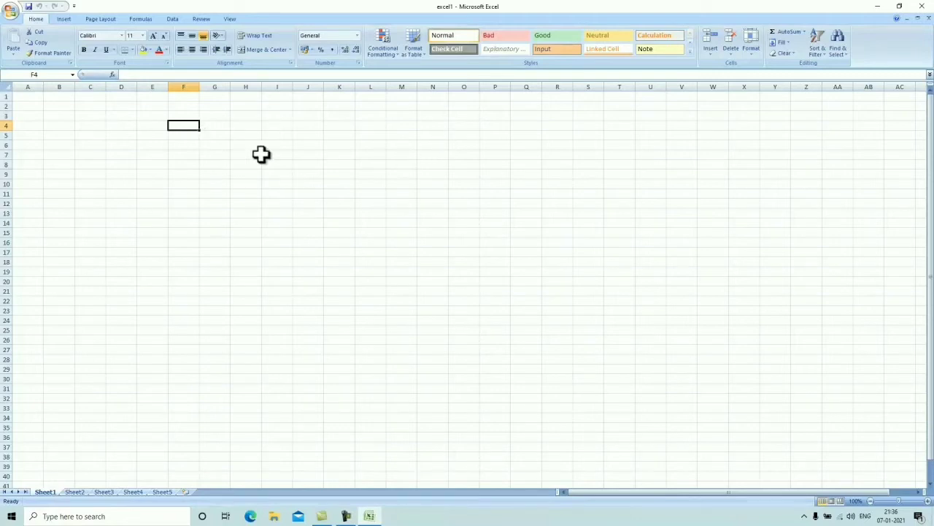
click(282, 165)
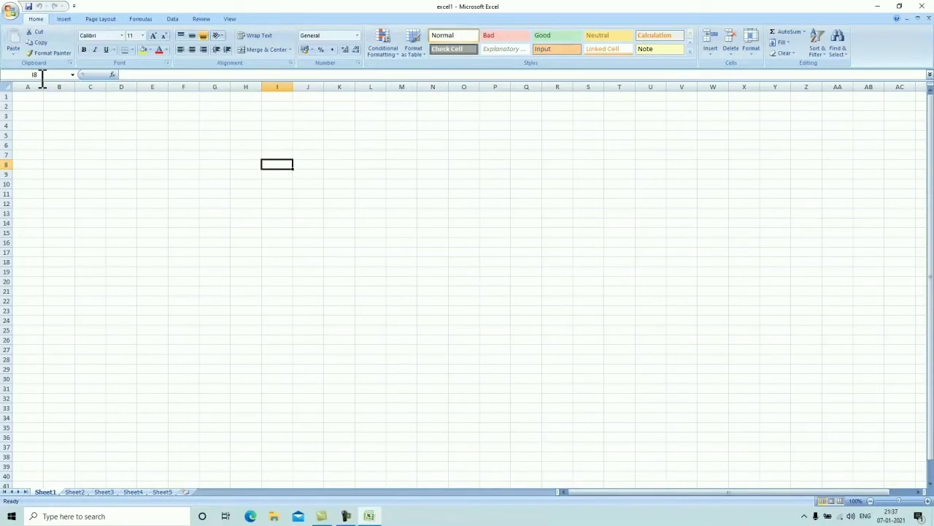
click(344, 204)
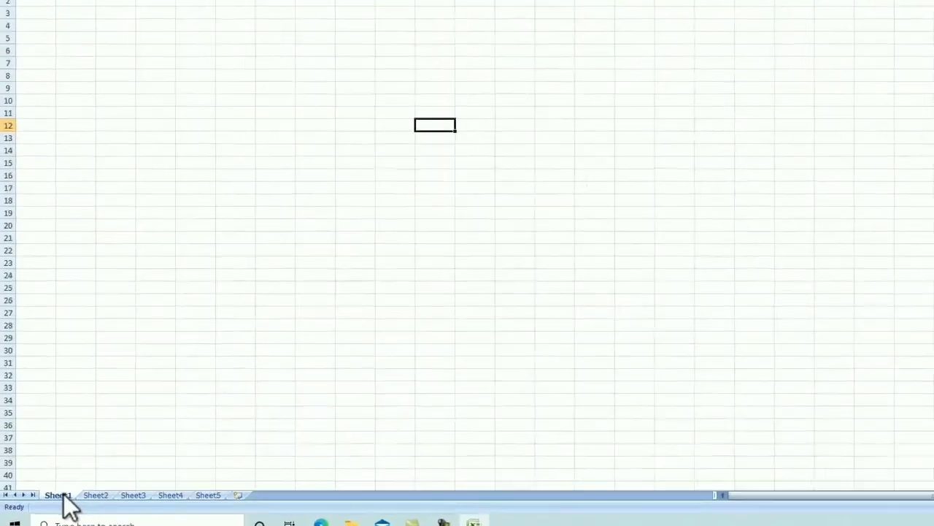
- Rename the Sheet1 worksheet as 9TH CLASS
right_click(49, 491)
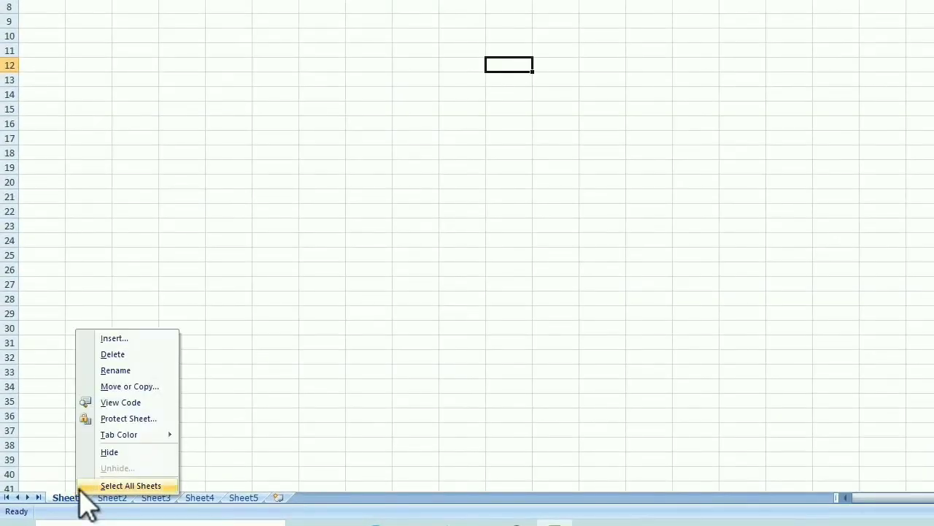
click(119, 370)
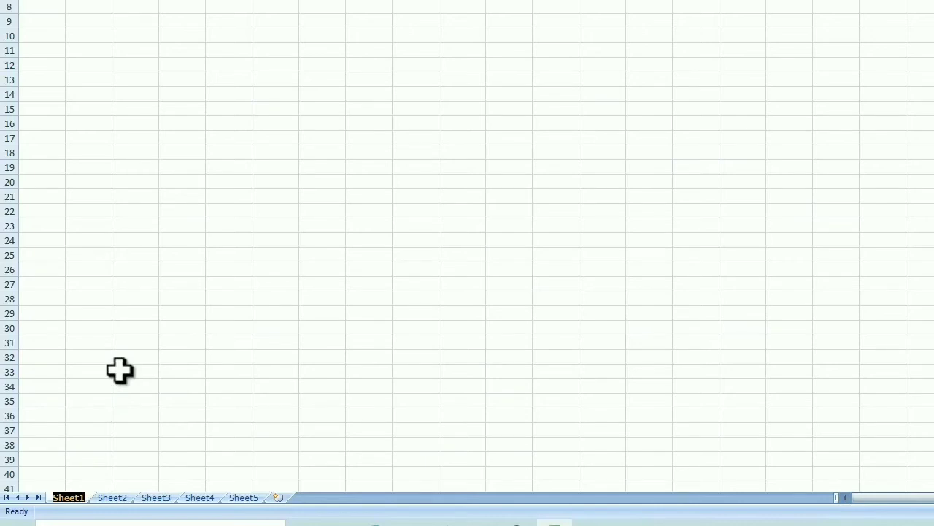
text(9TH C)
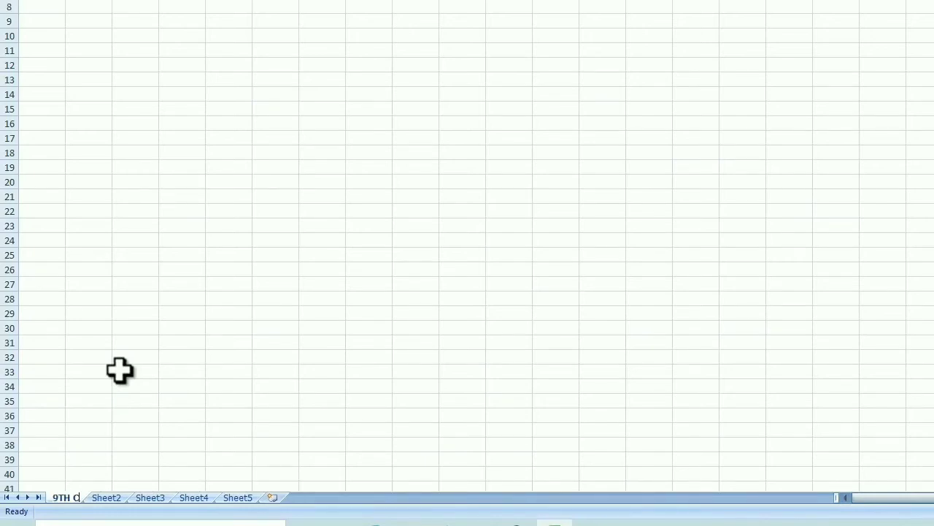
text(L)
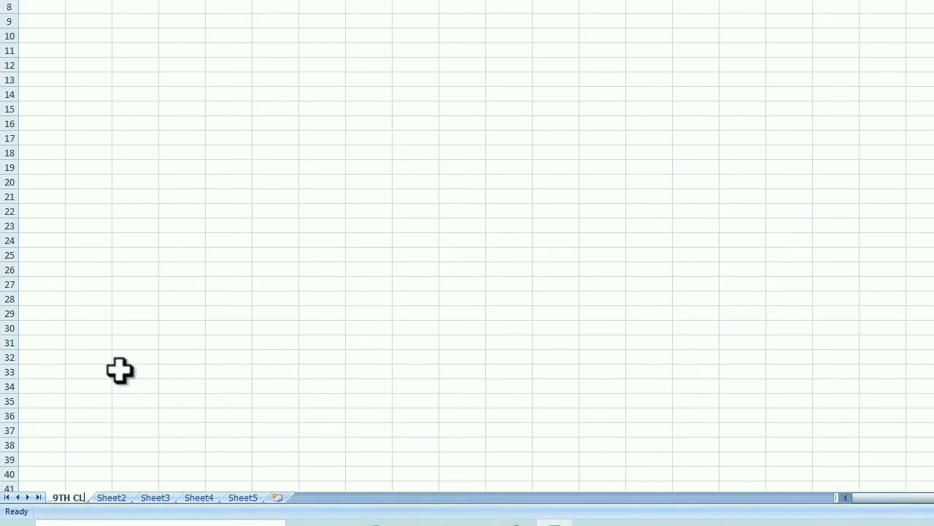
text(ASS)
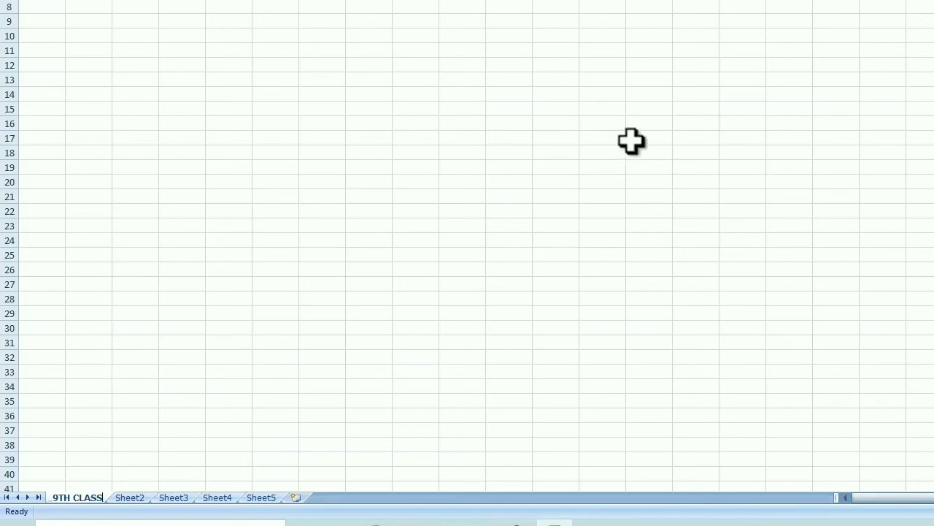
click(567, 114)
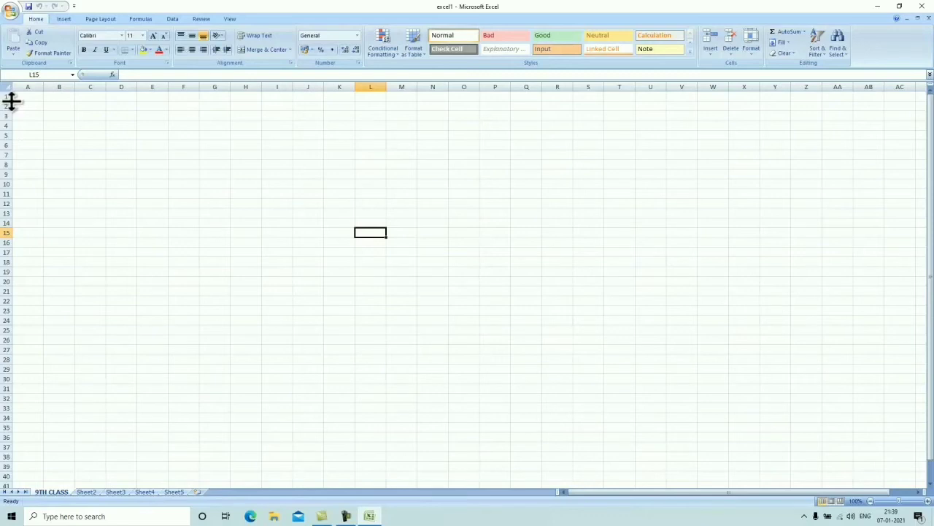
- Increase the height of row 1 and widen column A to about 34.6 by moving their borders
drag(11, 101, 11, 101)
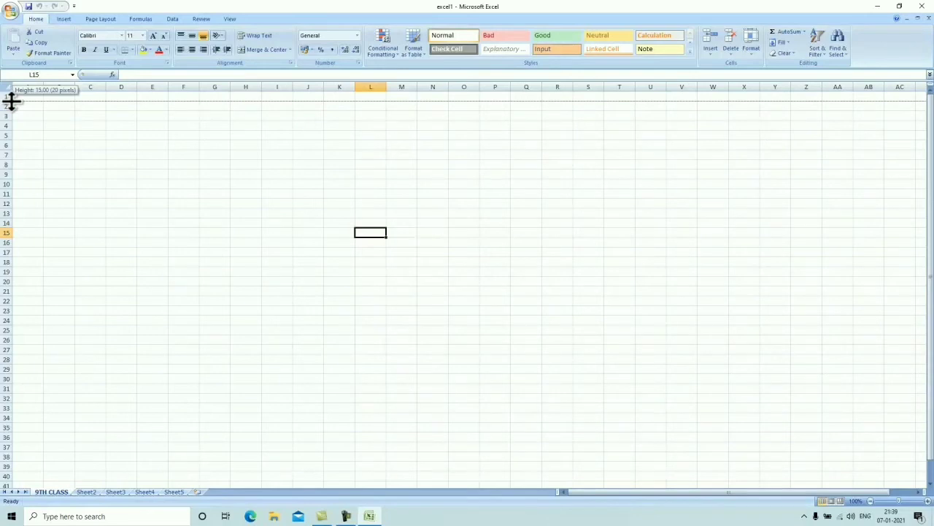
drag(11, 101, 13, 133)
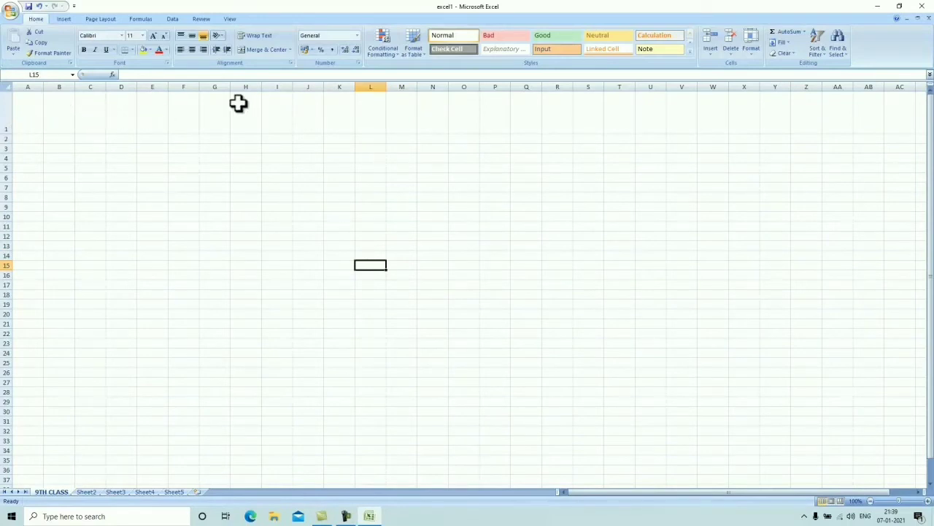
click(41, 93)
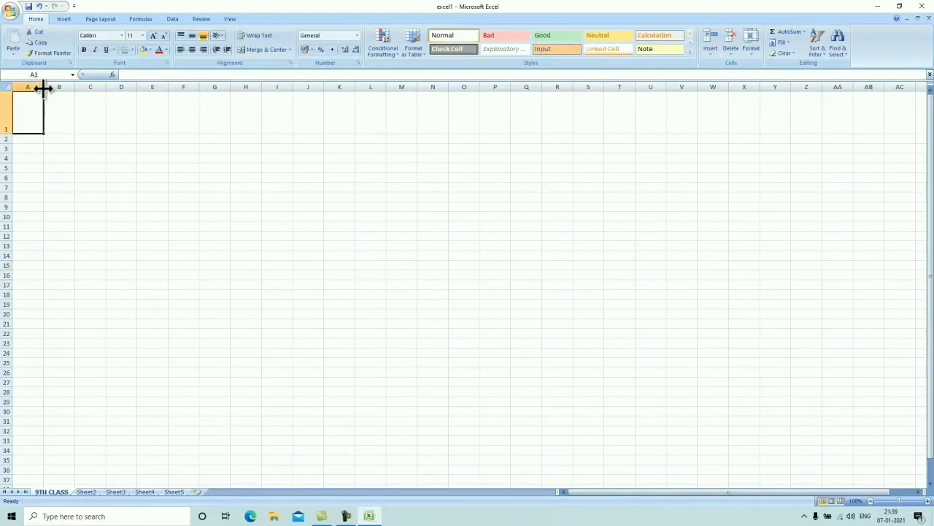
drag(44, 88, 133, 102)
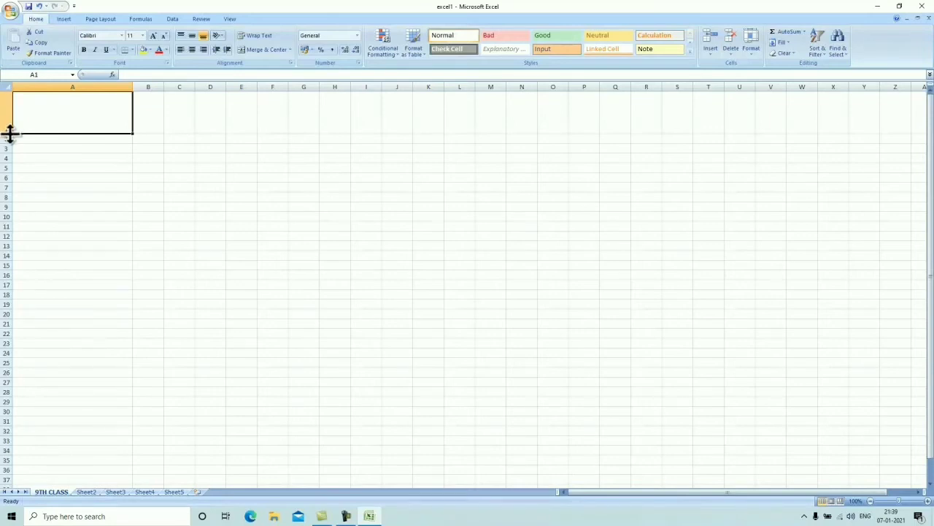
- Adjust the height of row 1 to about 40.5 (54 pixels) by moving its lower border
drag(10, 133, 11, 117)
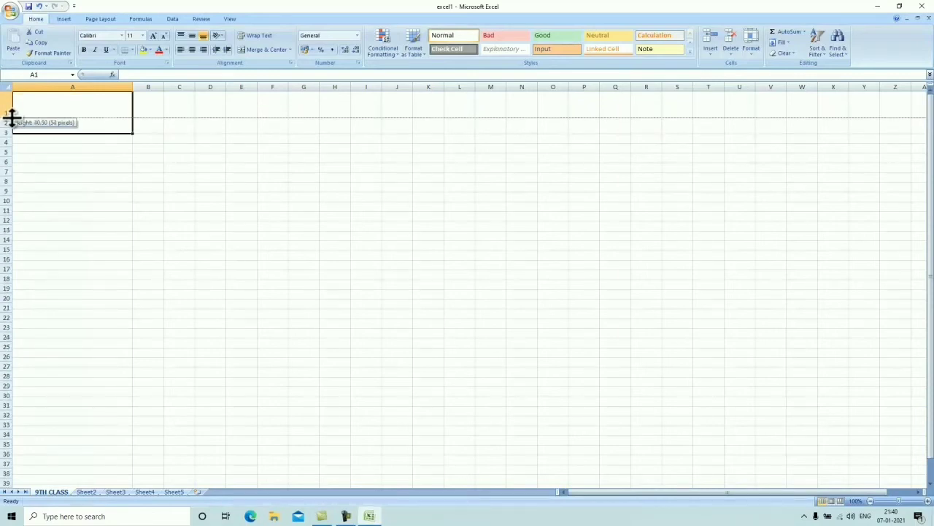
drag(12, 116, 11, 117)
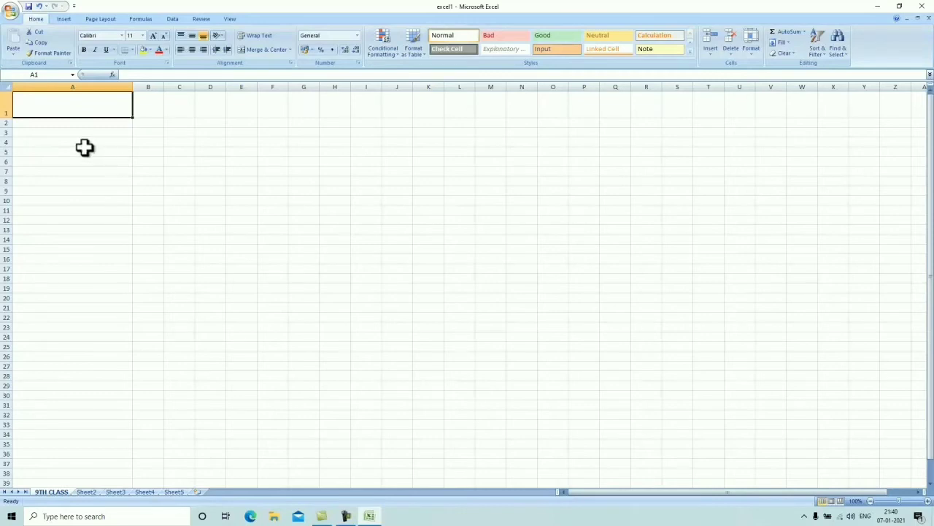
click(56, 150)
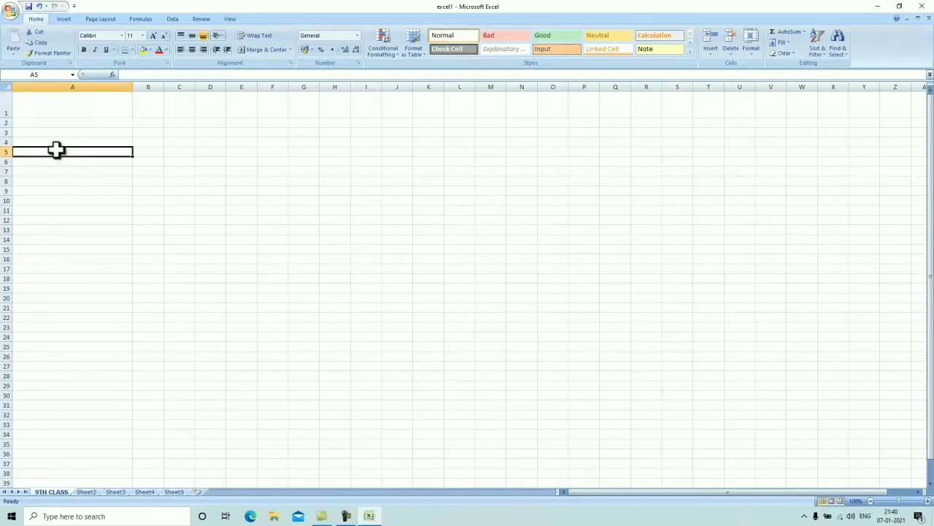
- Set the width of column A to exactly 25 using the Column Width setting
click(87, 82)
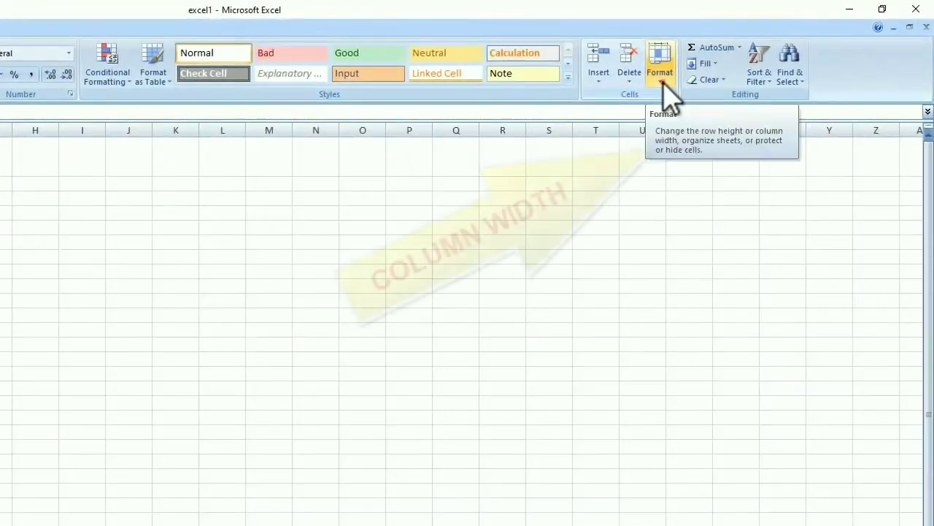
click(664, 83)
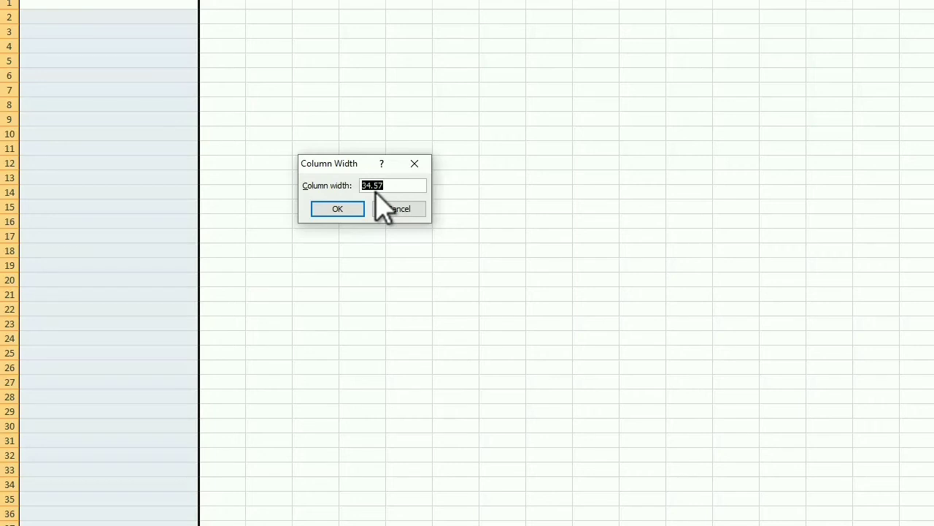
text(25)
click(338, 210)
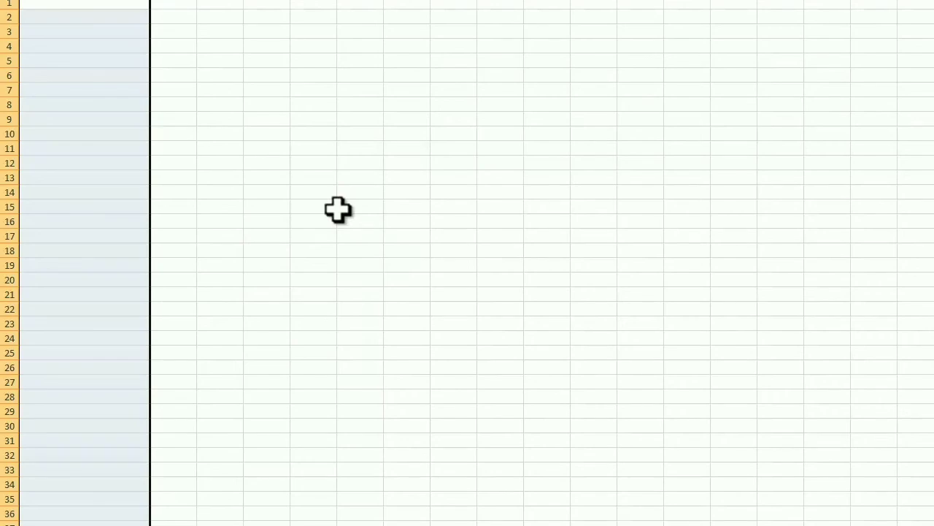
- Set the height of row 4 to exactly 35 using the Row Height setting
click(67, 52)
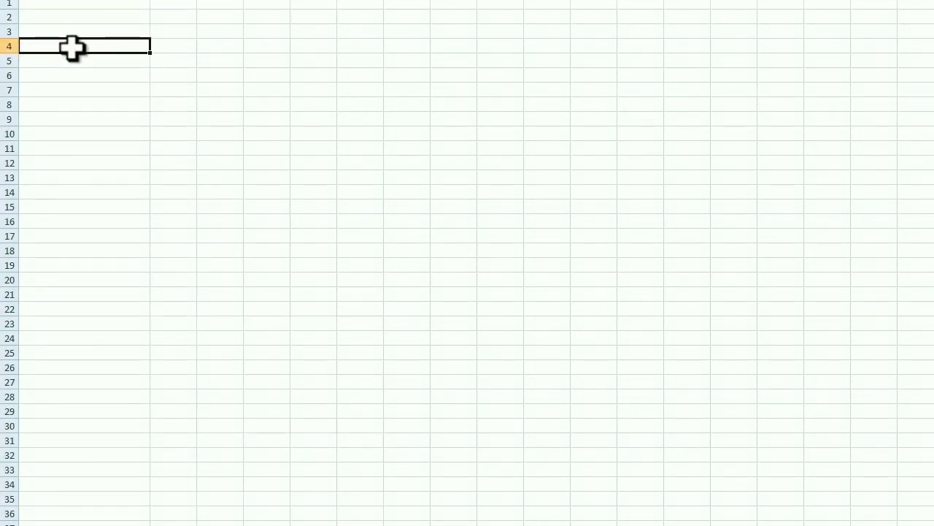
click(6, 47)
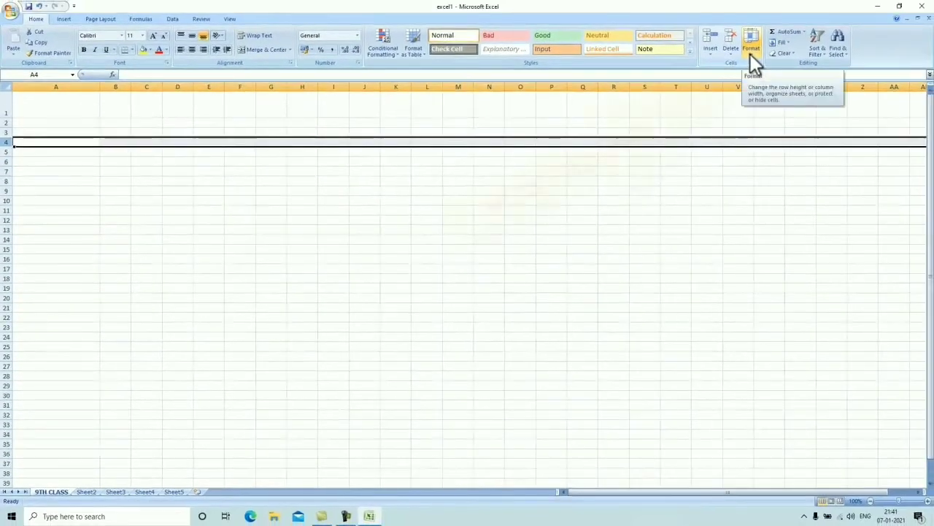
click(833, 23)
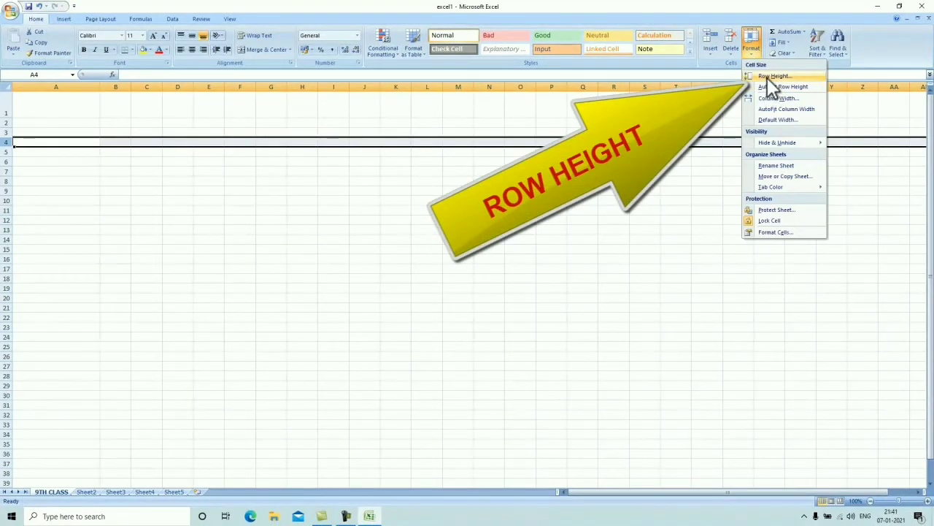
click(768, 77)
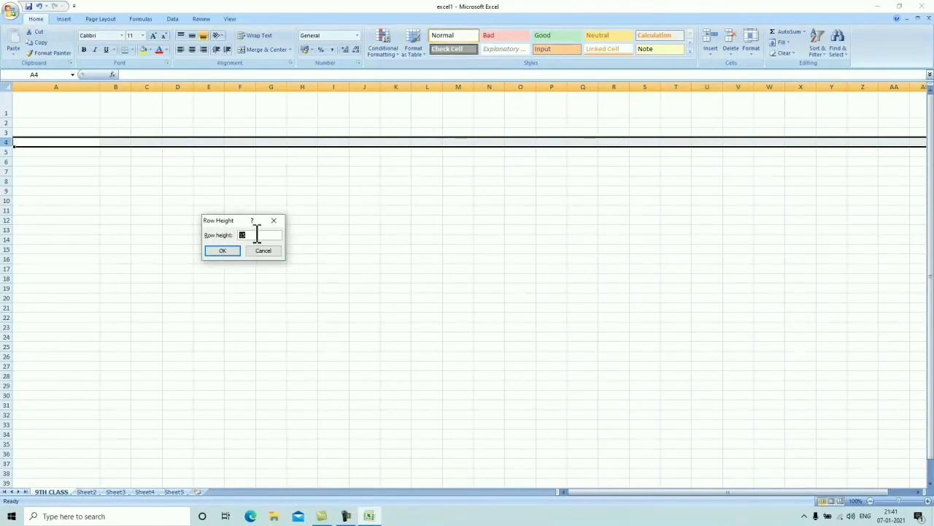
text(35)
click(230, 250)
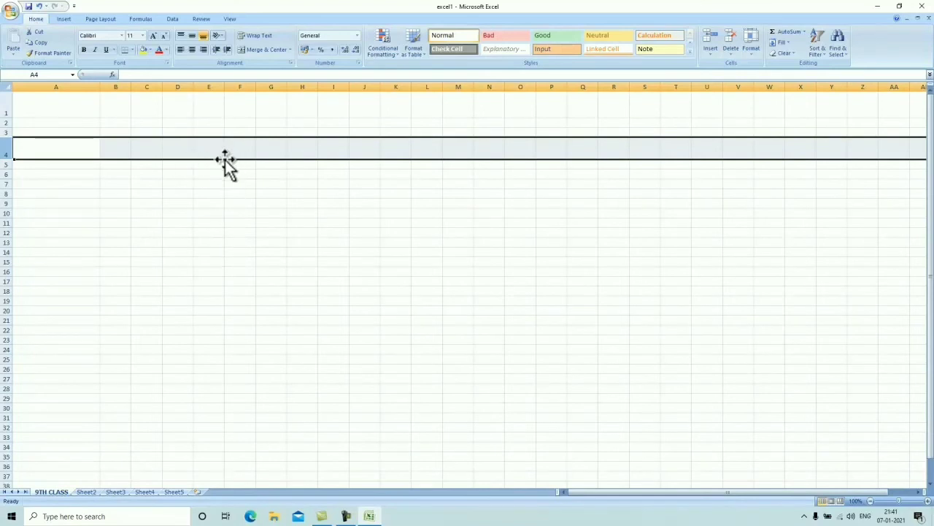
click(753, 54)
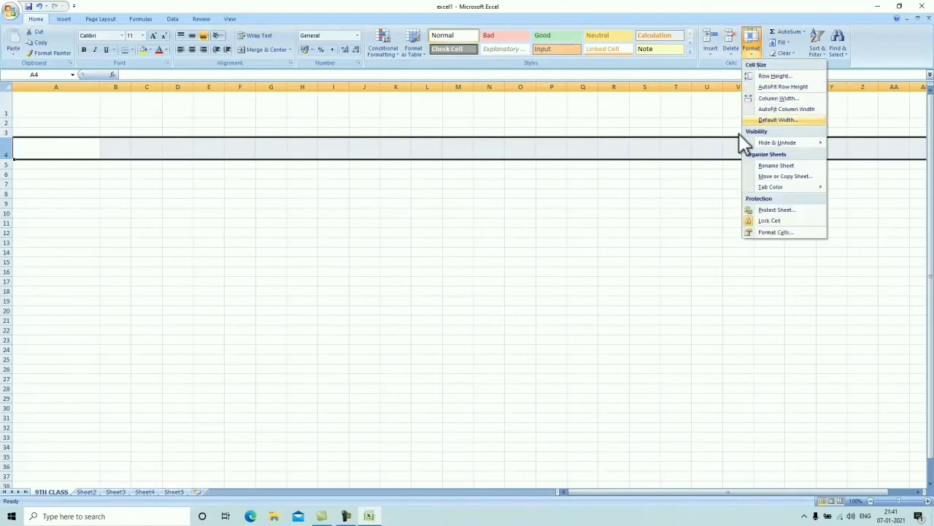
click(499, 285)
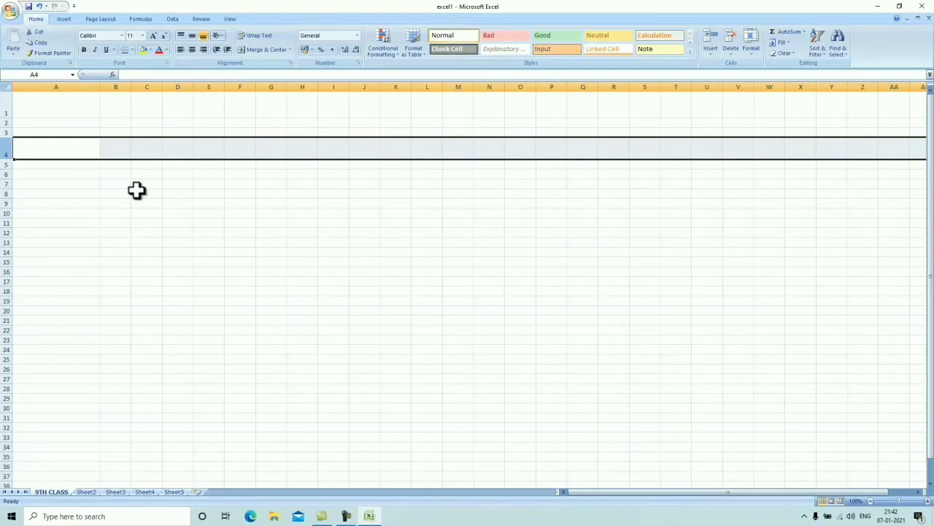
- Enter a person's first name in cell A4 and keep that cell selected for formatting
click(67, 149)
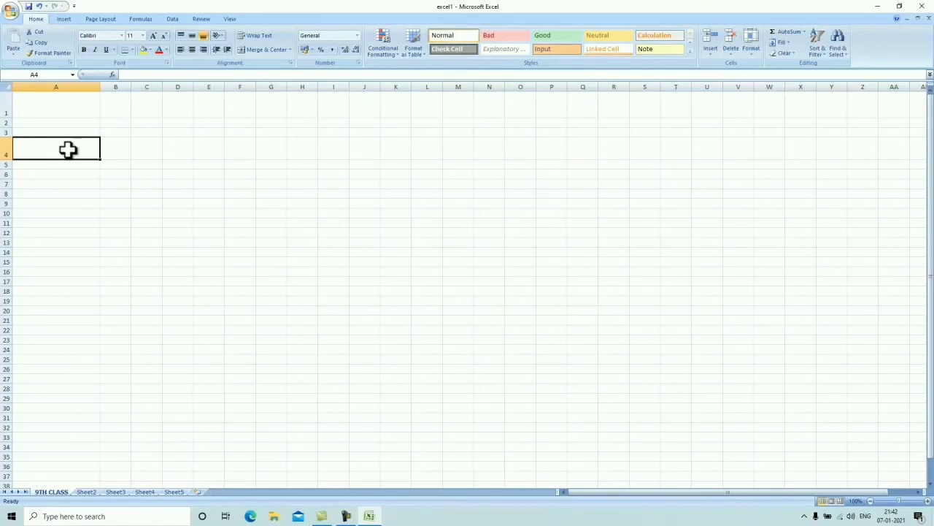
text(ASHOK)
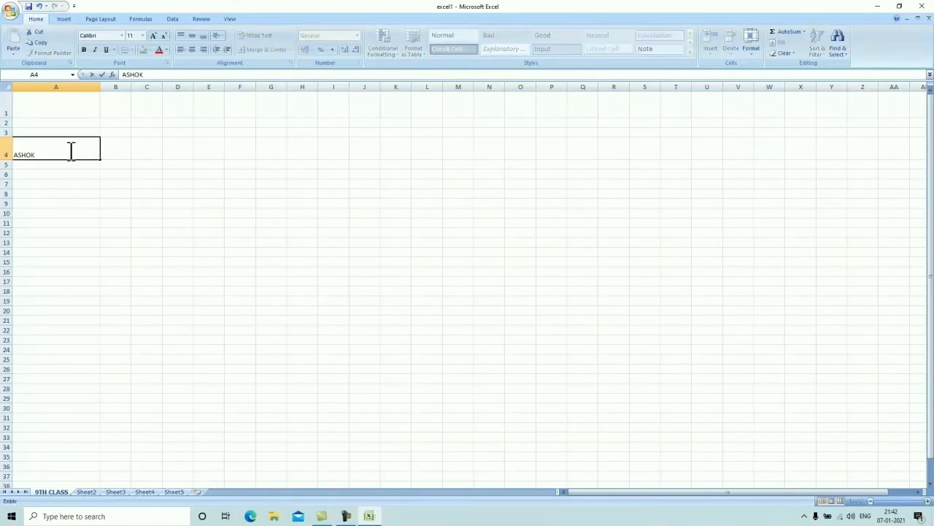
click(58, 175)
click(52, 151)
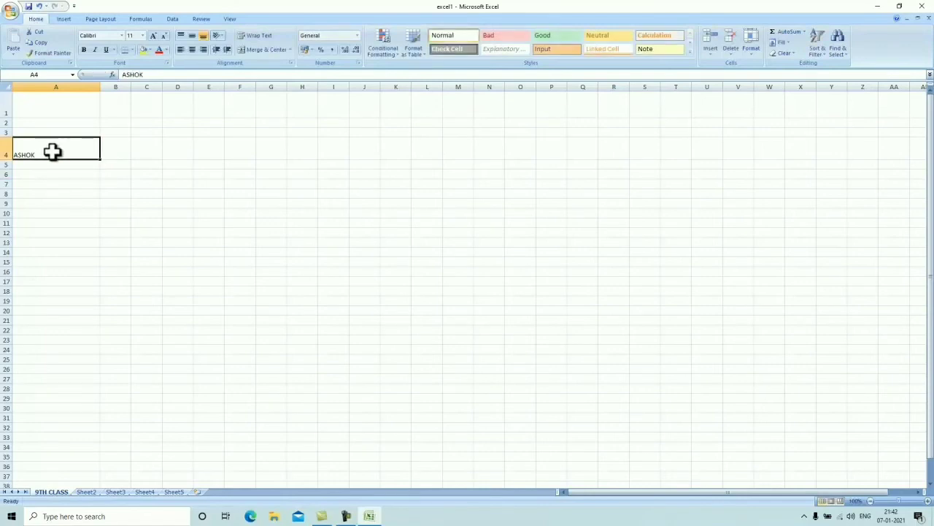
- Set the font size of the text in cell A4 to 26 and then to 36
click(143, 36)
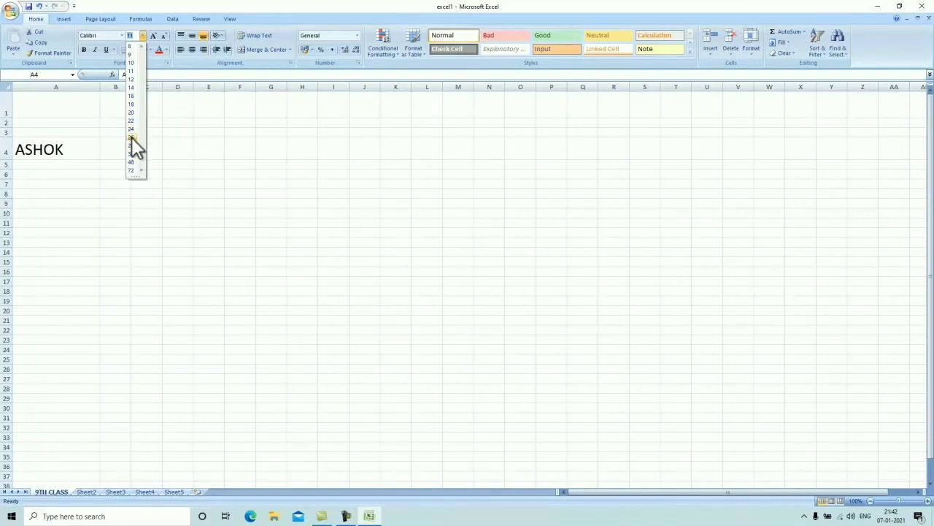
click(131, 137)
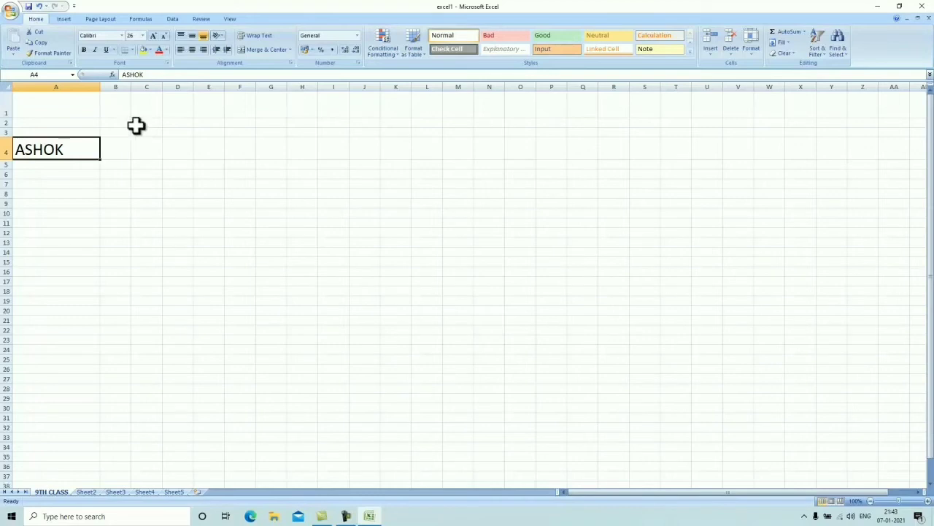
click(143, 37)
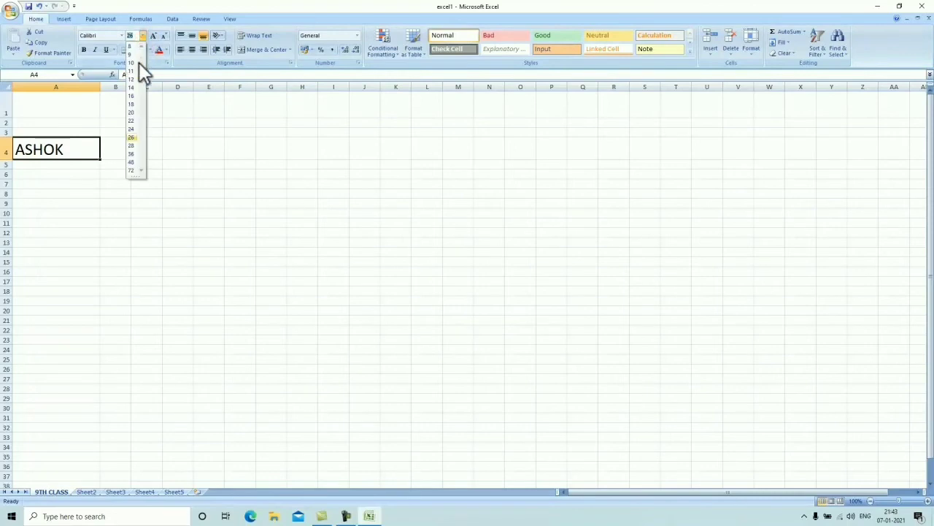
click(132, 153)
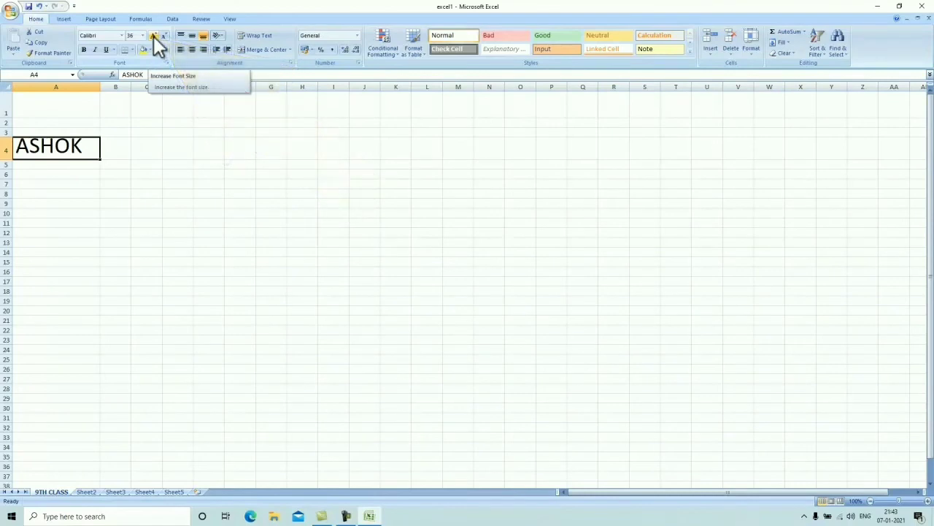
- Grow the font in cell A4 one step to 48, then shrink it two steps to 28
click(154, 36)
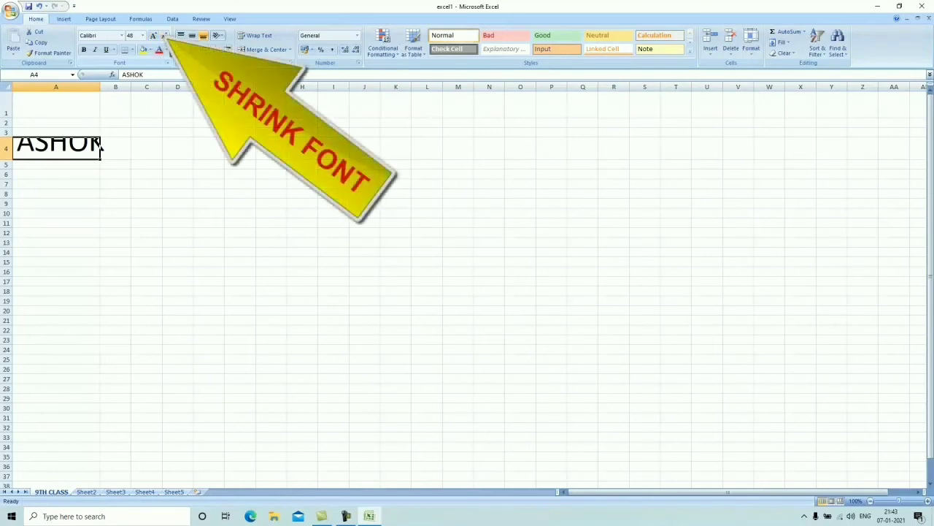
click(164, 39)
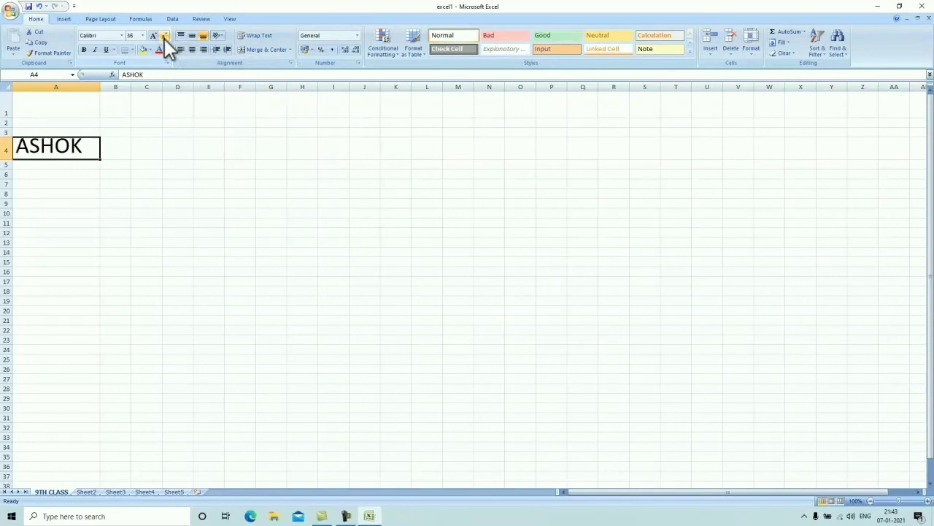
click(164, 38)
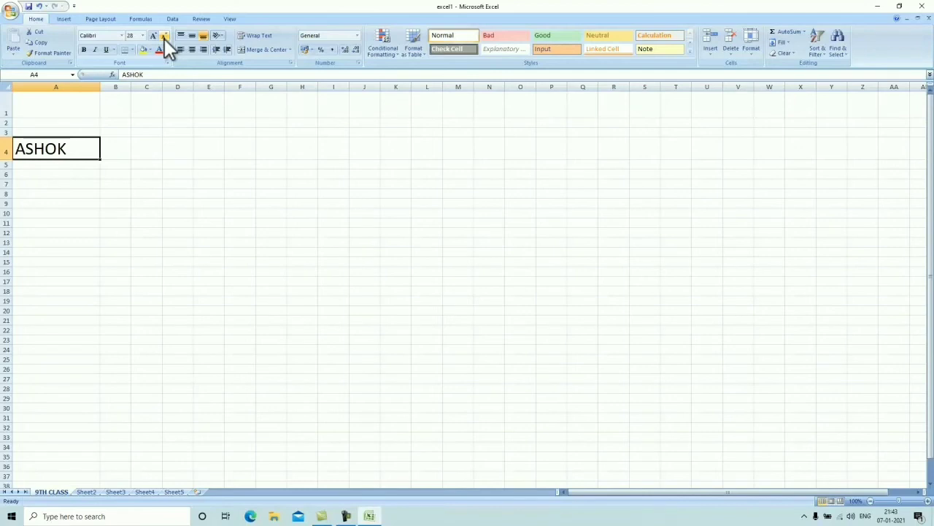
- Change the font of the text in cell A4 to 8514oem
click(121, 35)
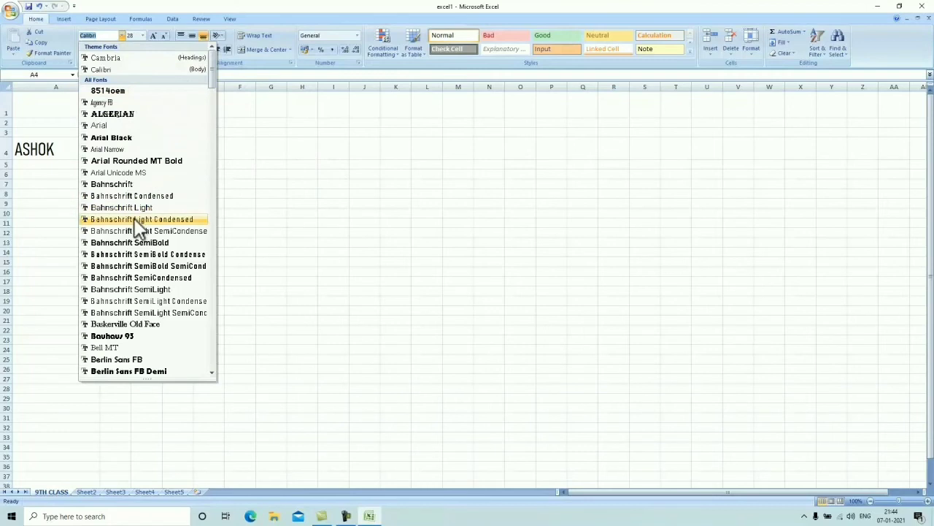
click(125, 92)
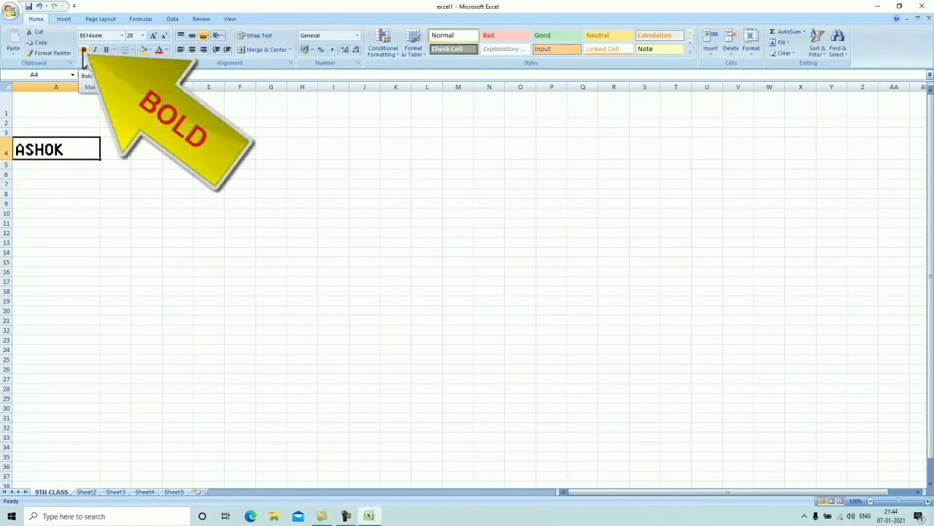
- Apply bold, italic and underline formatting to the text in cell A4
click(84, 51)
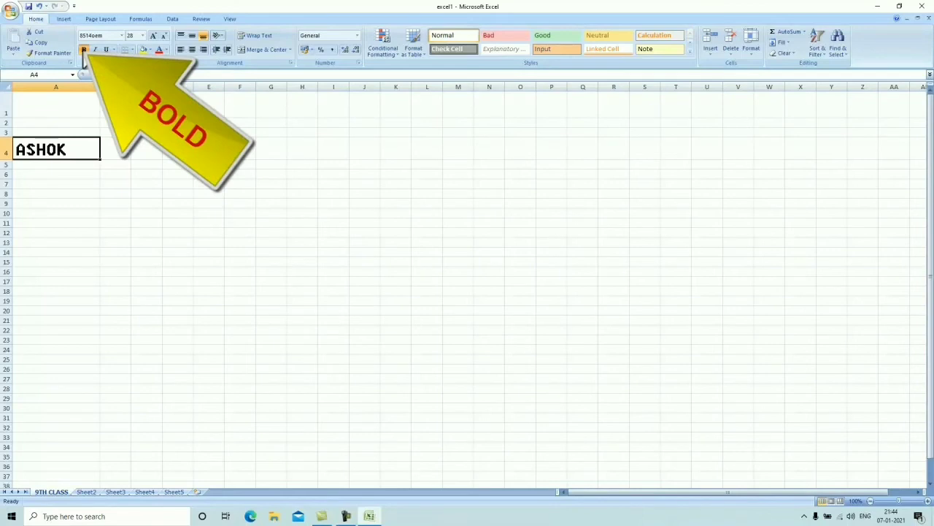
click(97, 50)
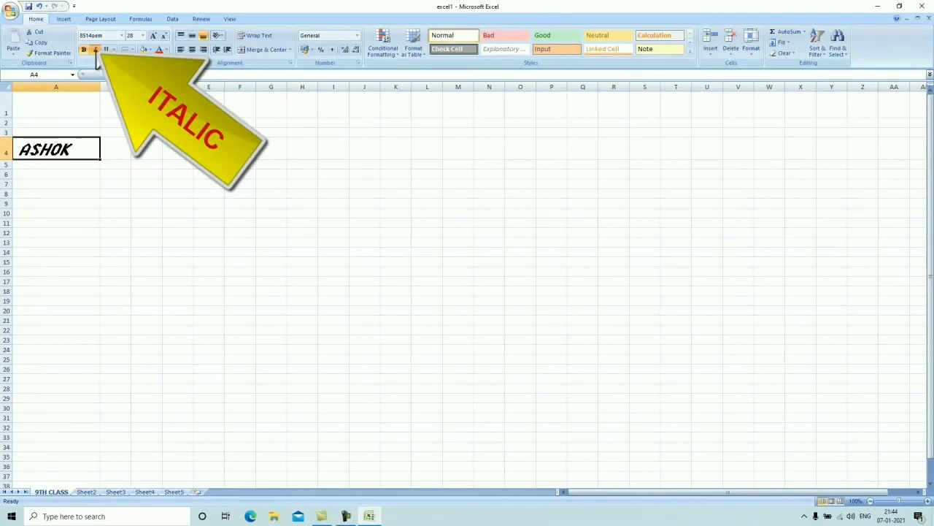
click(106, 50)
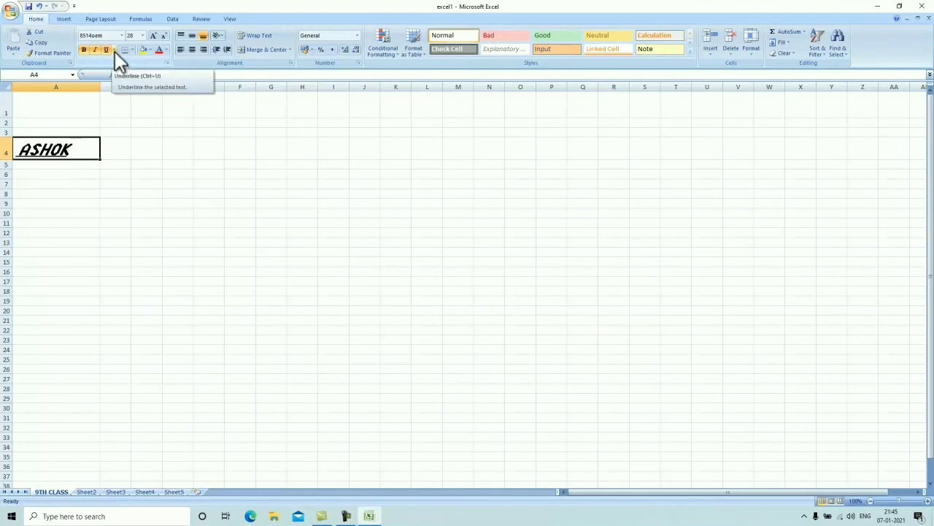
- Change the font color of the text in cell A4 to the standard red
click(166, 49)
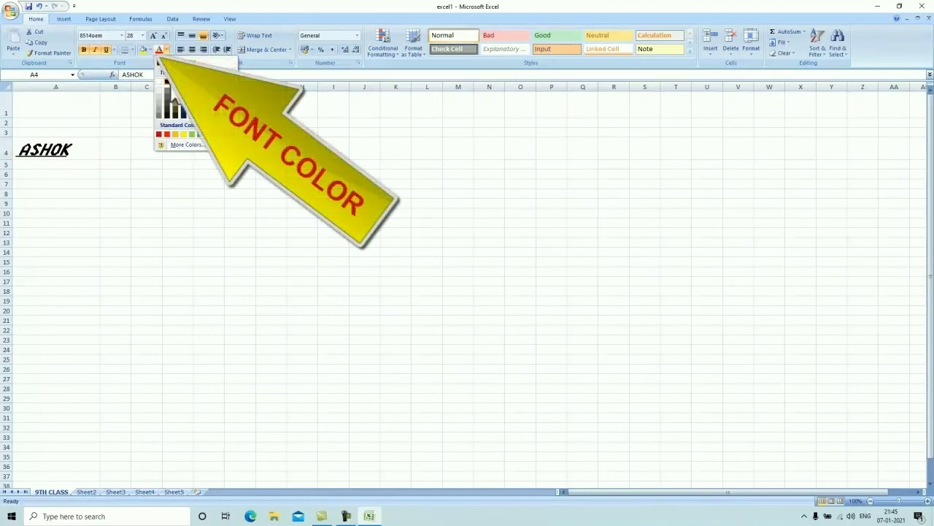
click(166, 134)
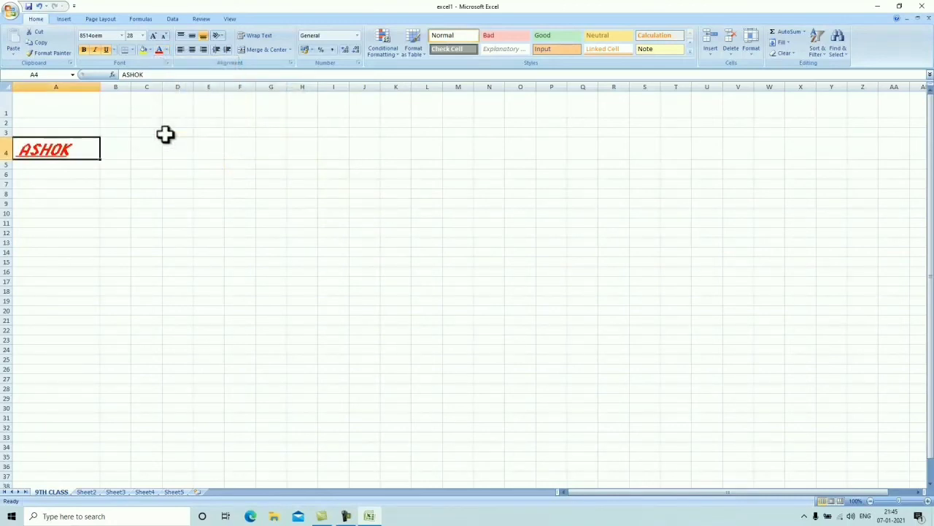
click(167, 49)
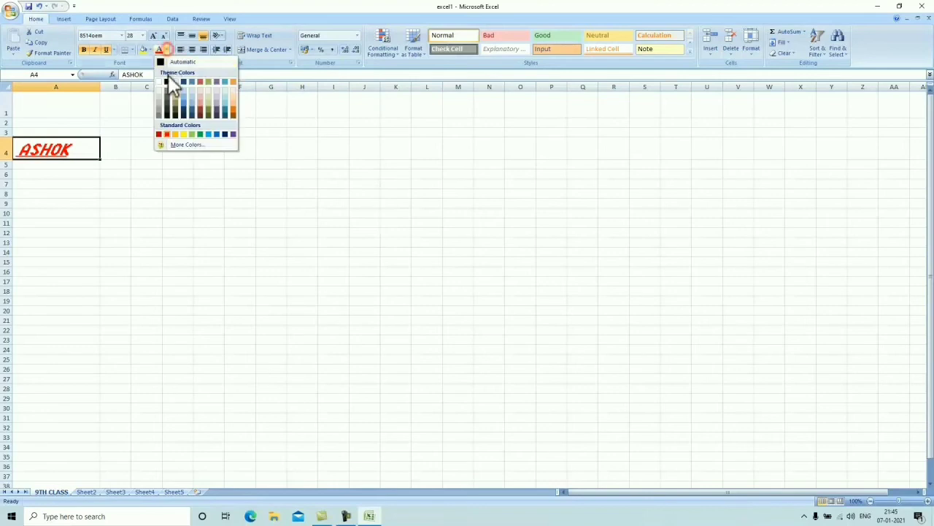
click(168, 134)
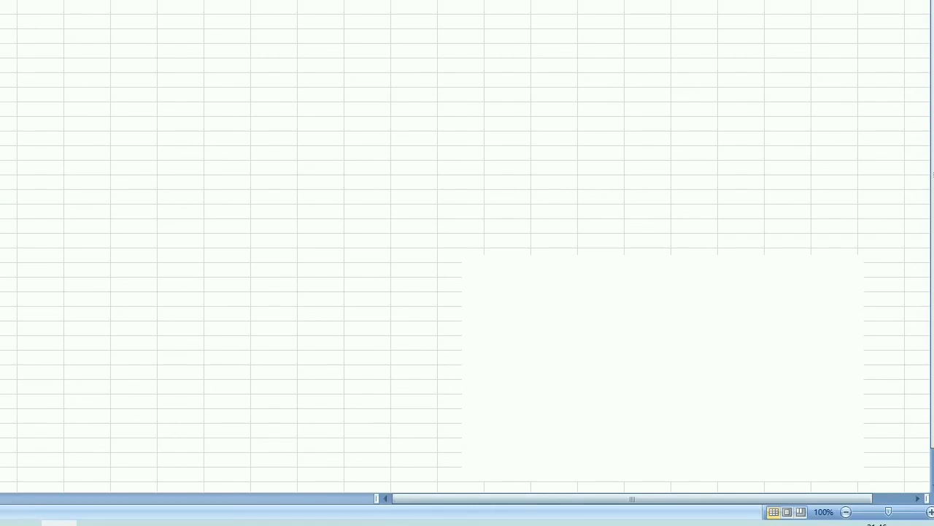
- Copy the formatted text in cell A4 and paste it into cell H4
click(63, 150)
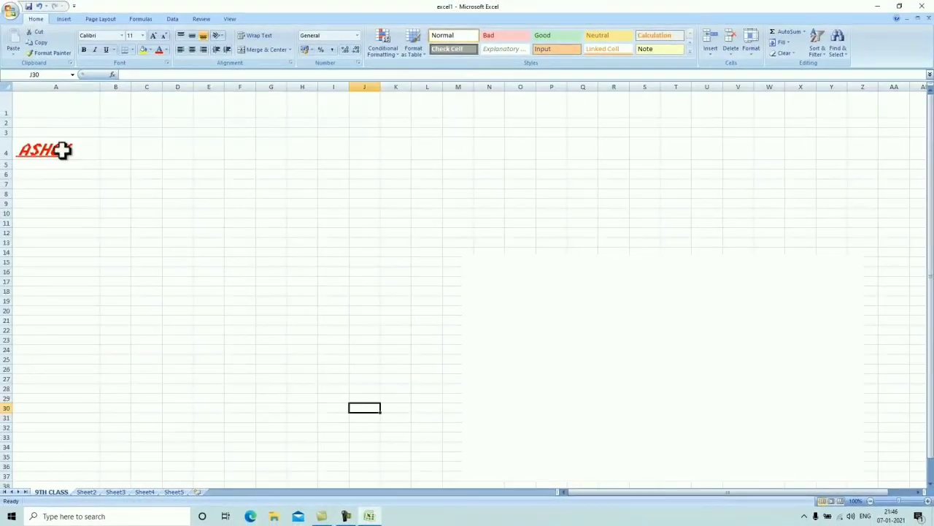
click(62, 150)
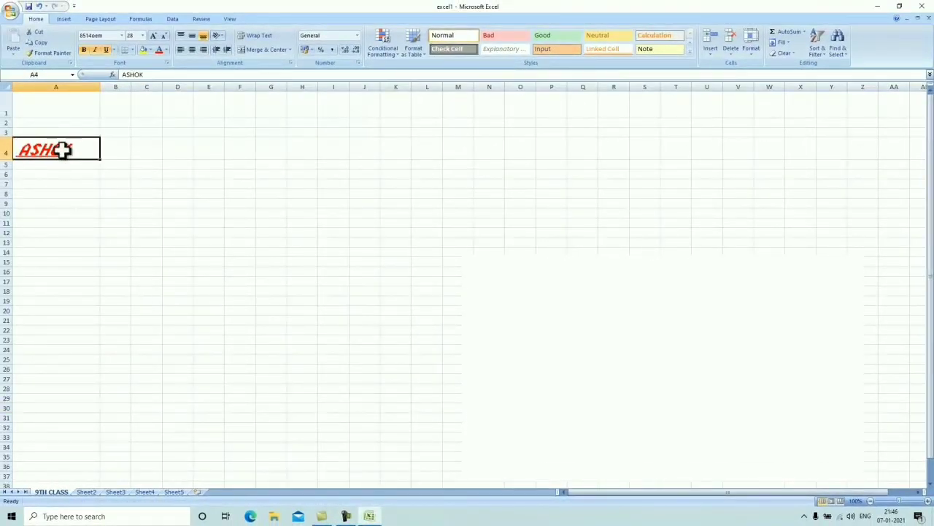
click(41, 42)
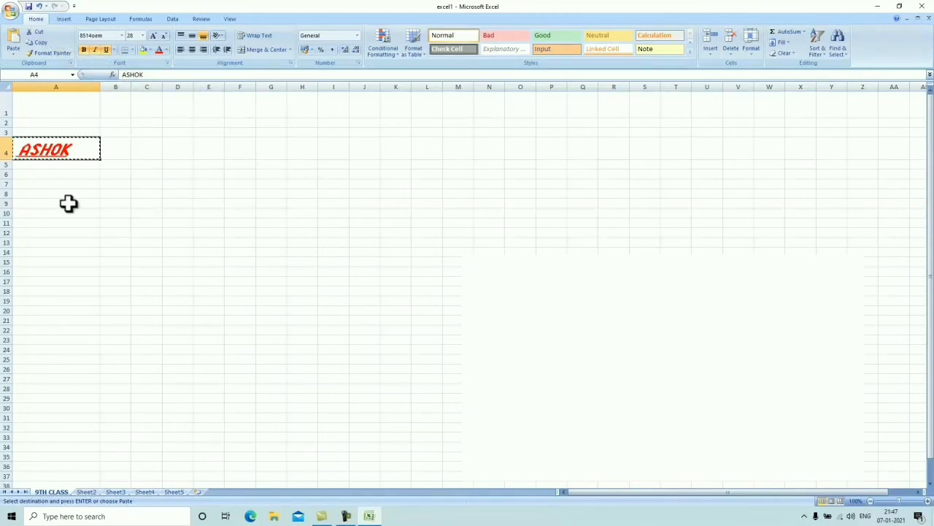
click(309, 150)
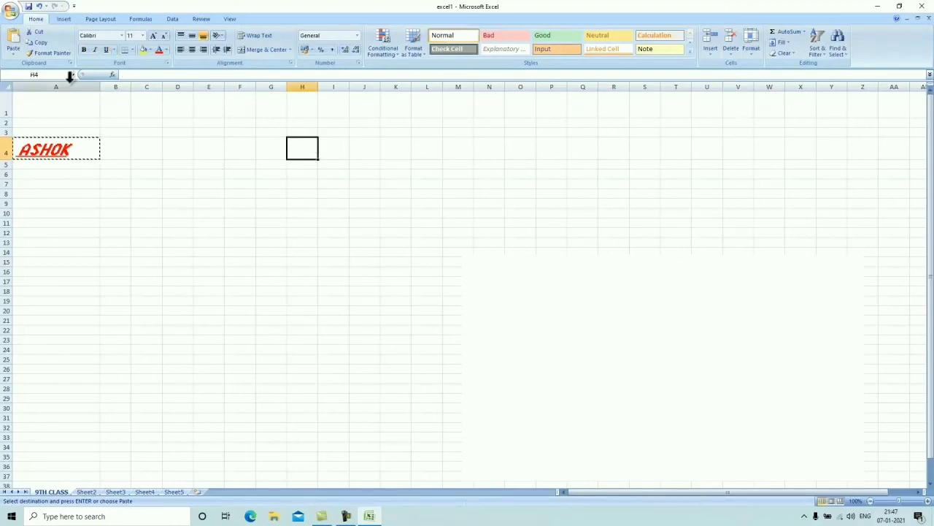
click(16, 37)
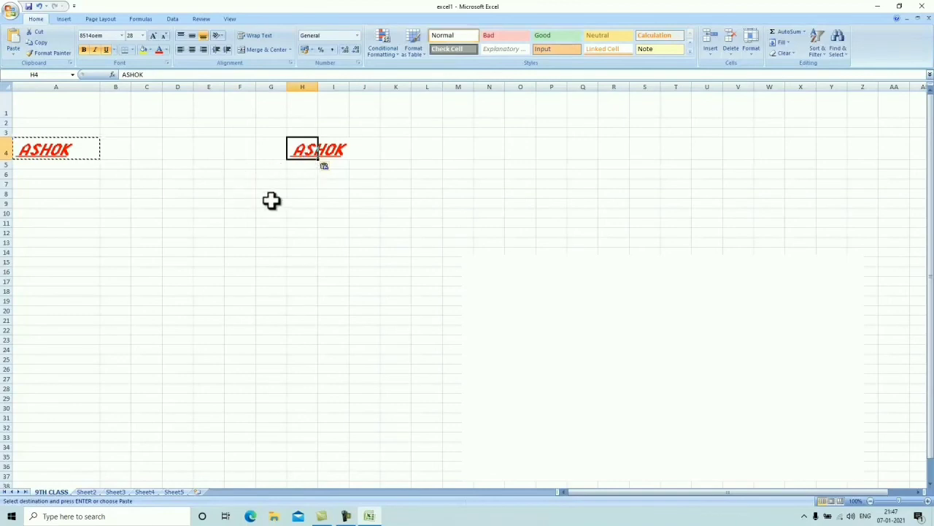
- Cut the formatted text from cell A4 and paste it into cell A12
click(198, 201)
click(81, 182)
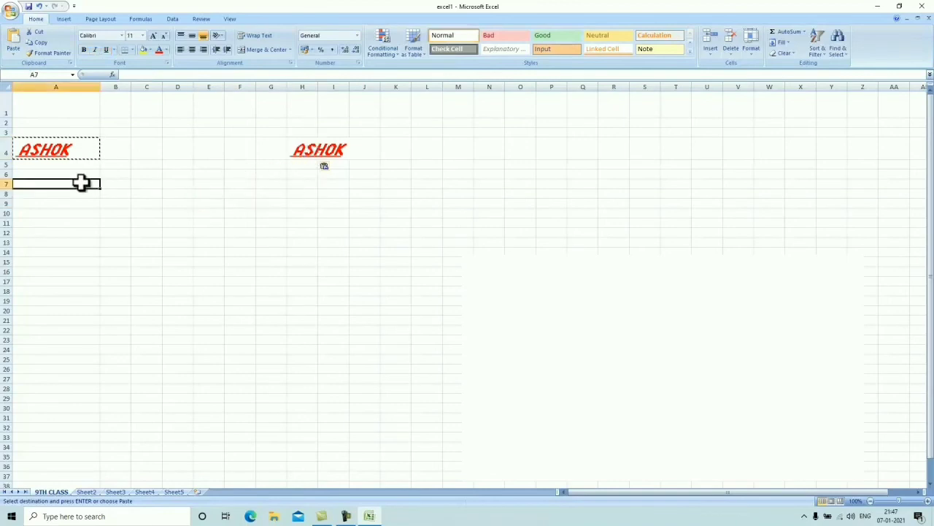
click(57, 151)
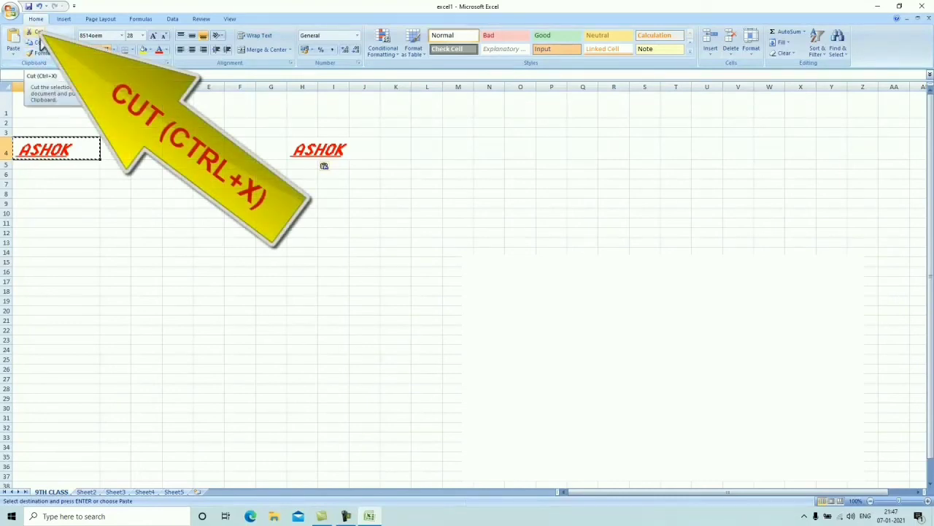
click(75, 233)
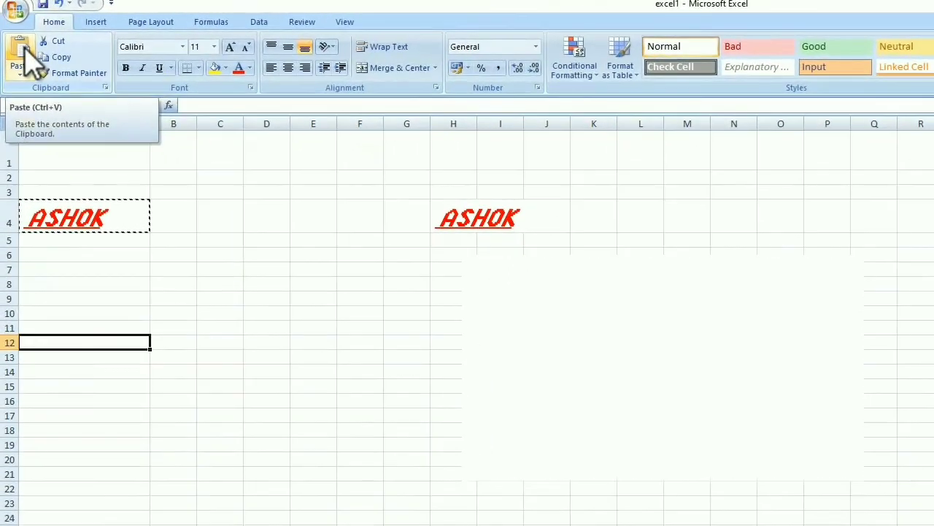
click(17, 42)
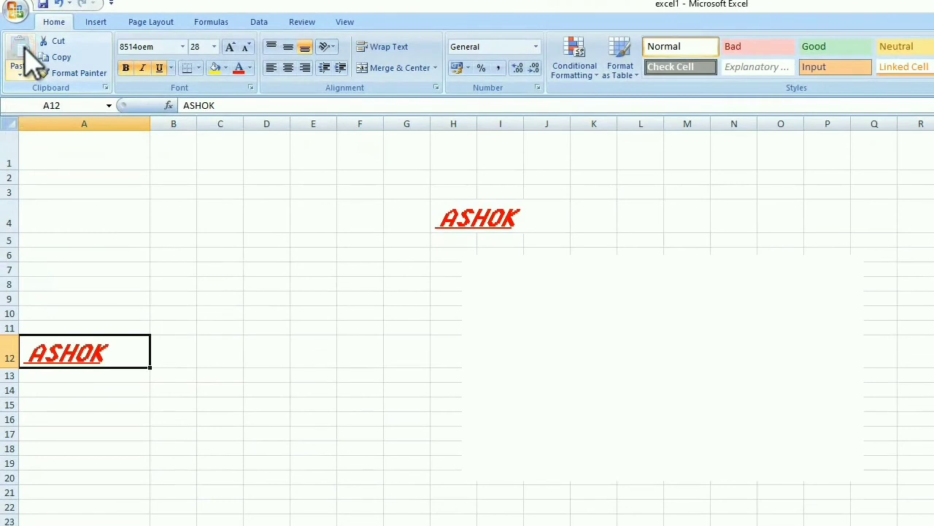